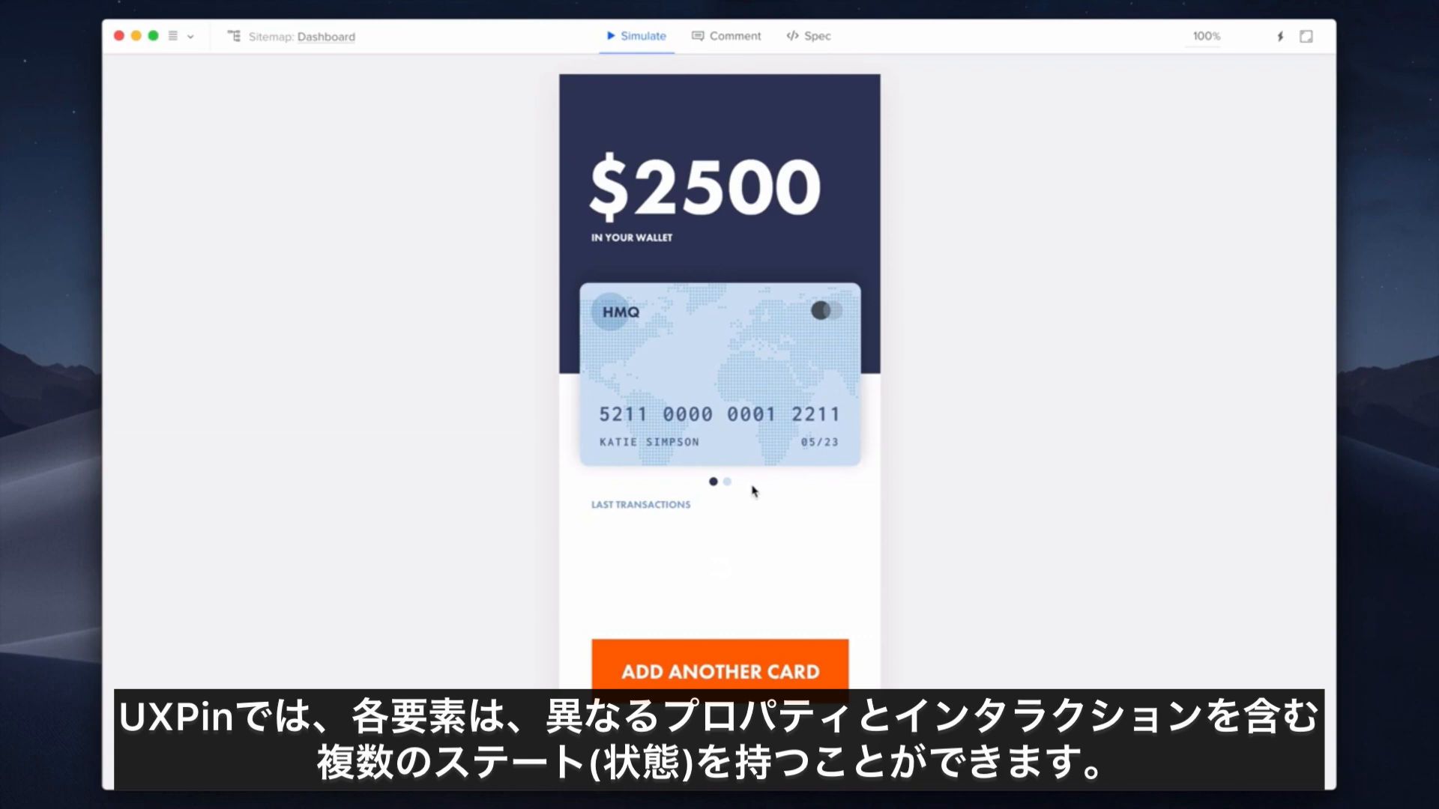
- In preview, flip the card back and forth twice with the nav dots, then follow ADD ANOTHER CARD to Step 2
left_click(727, 485)
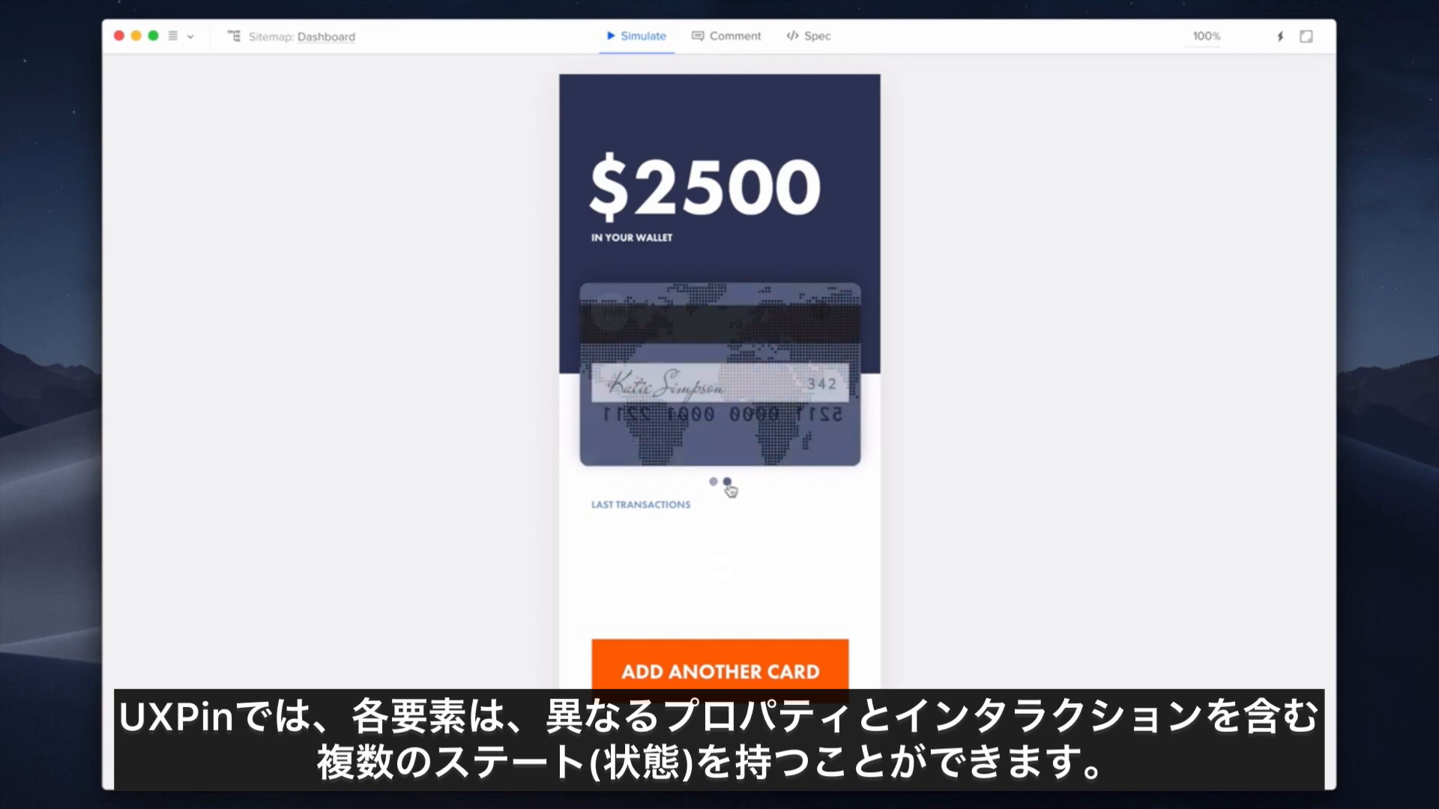
left_click(728, 485)
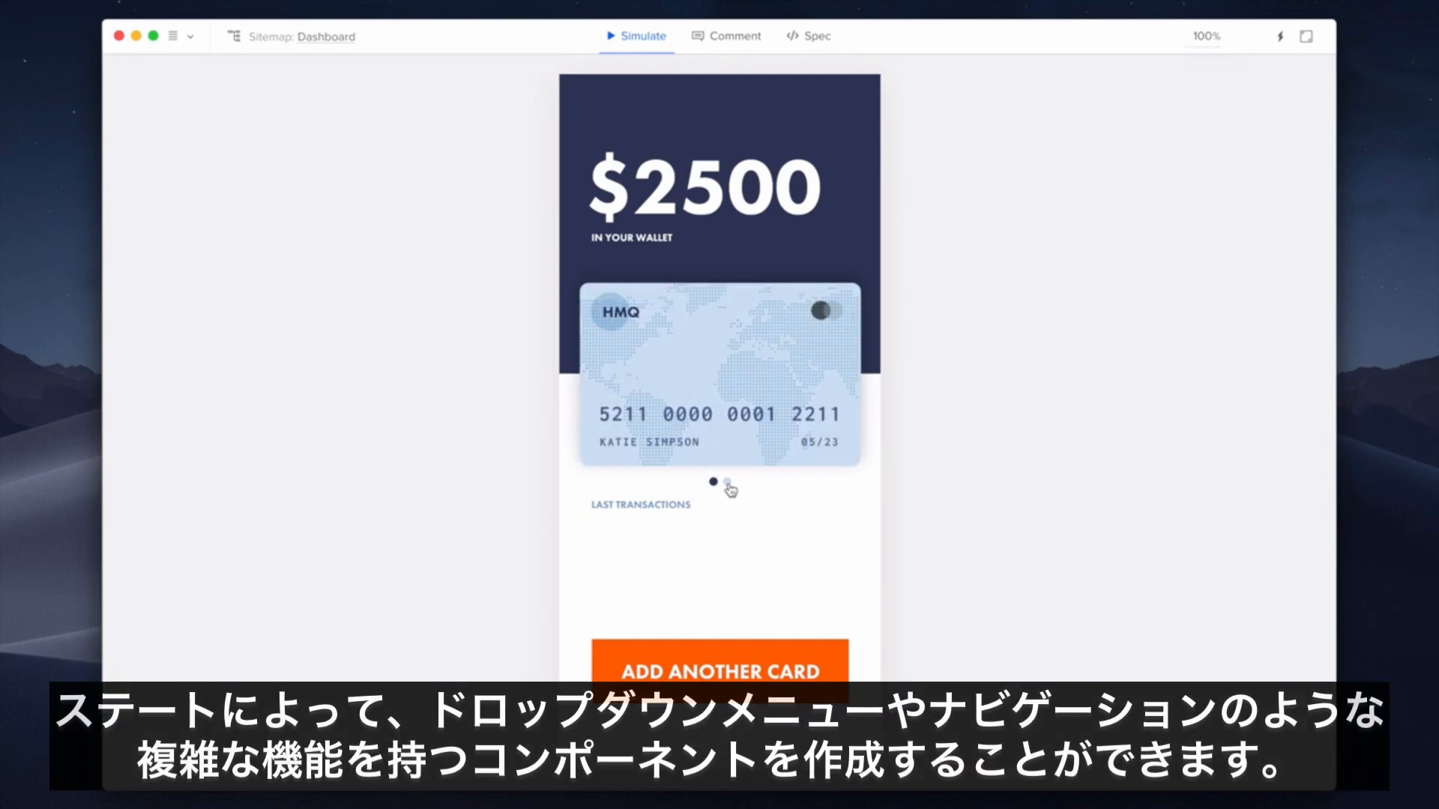
left_click(728, 485)
left_click(727, 485)
left_click(826, 657)
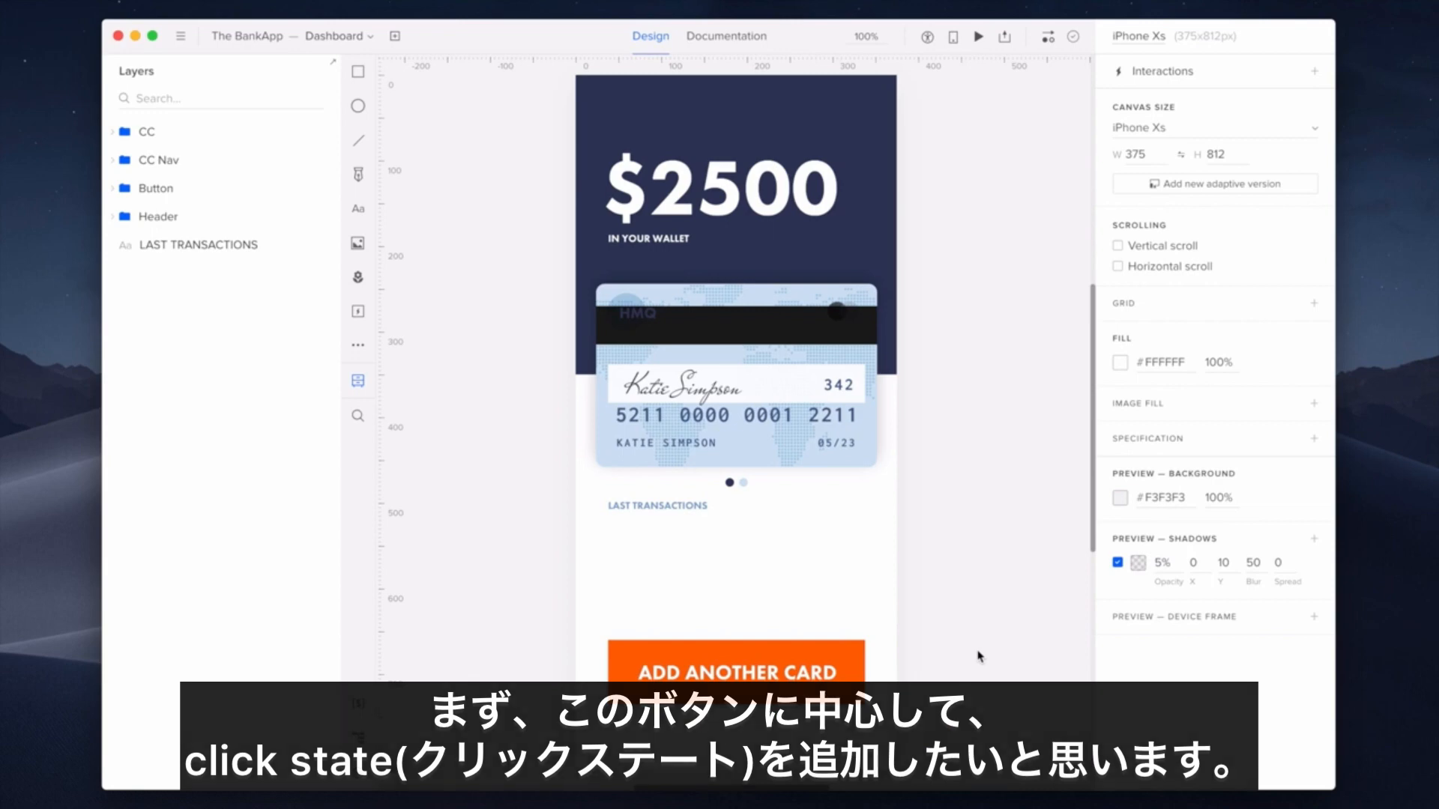
- Select the ADD ANOTHER CARD button and add a new state to it with Shift+Cmd+S
left_click(857, 687)
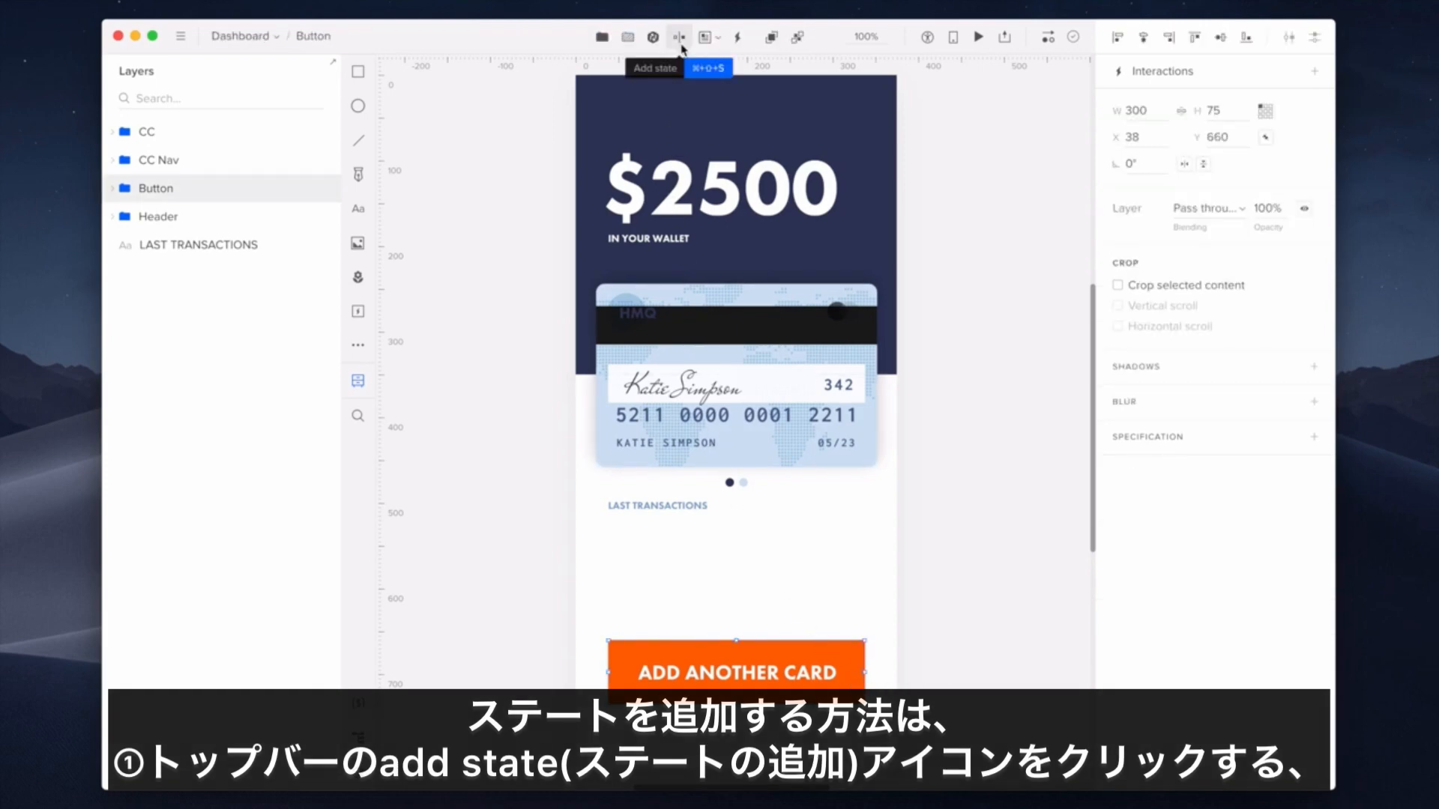
right_click(843, 656)
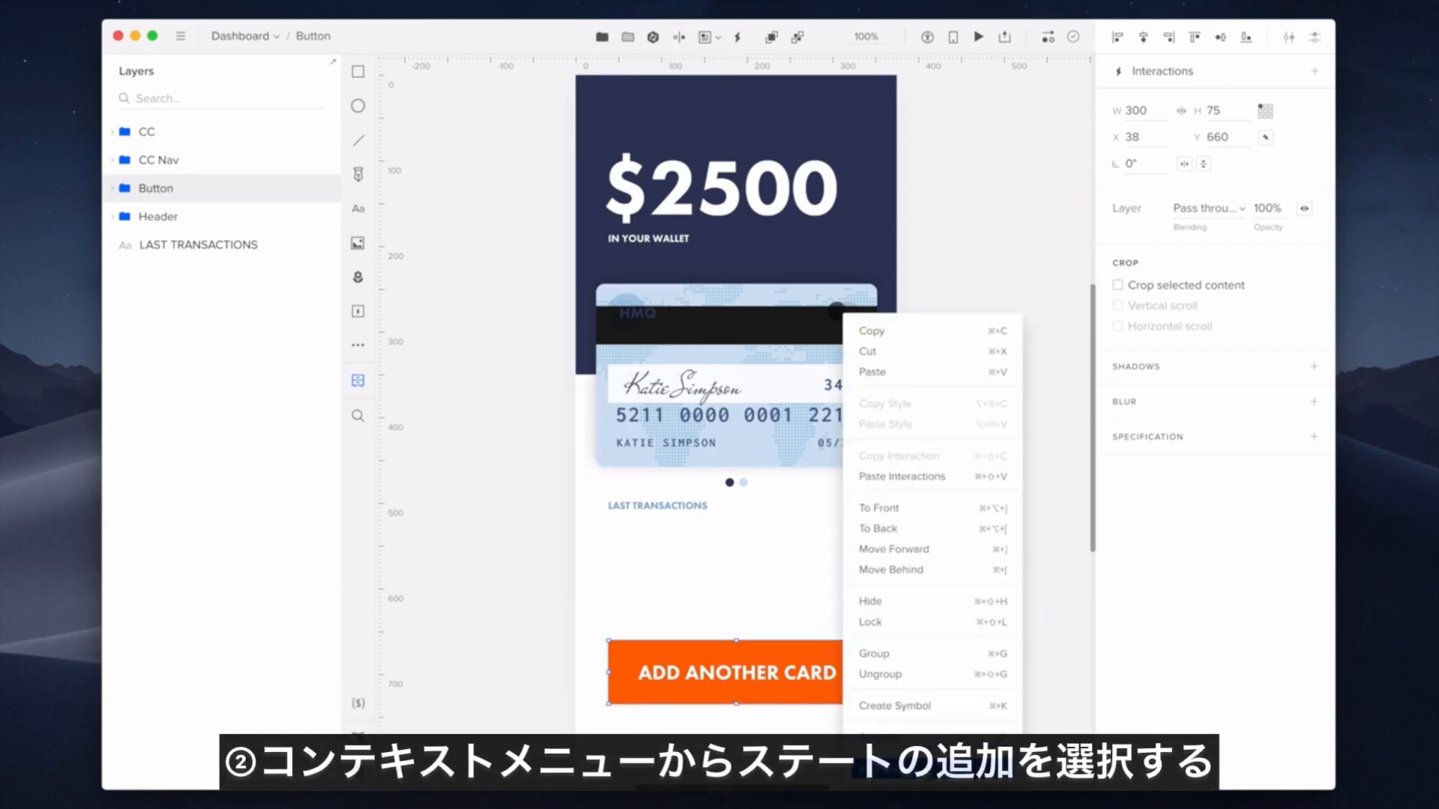
left_click(834, 700)
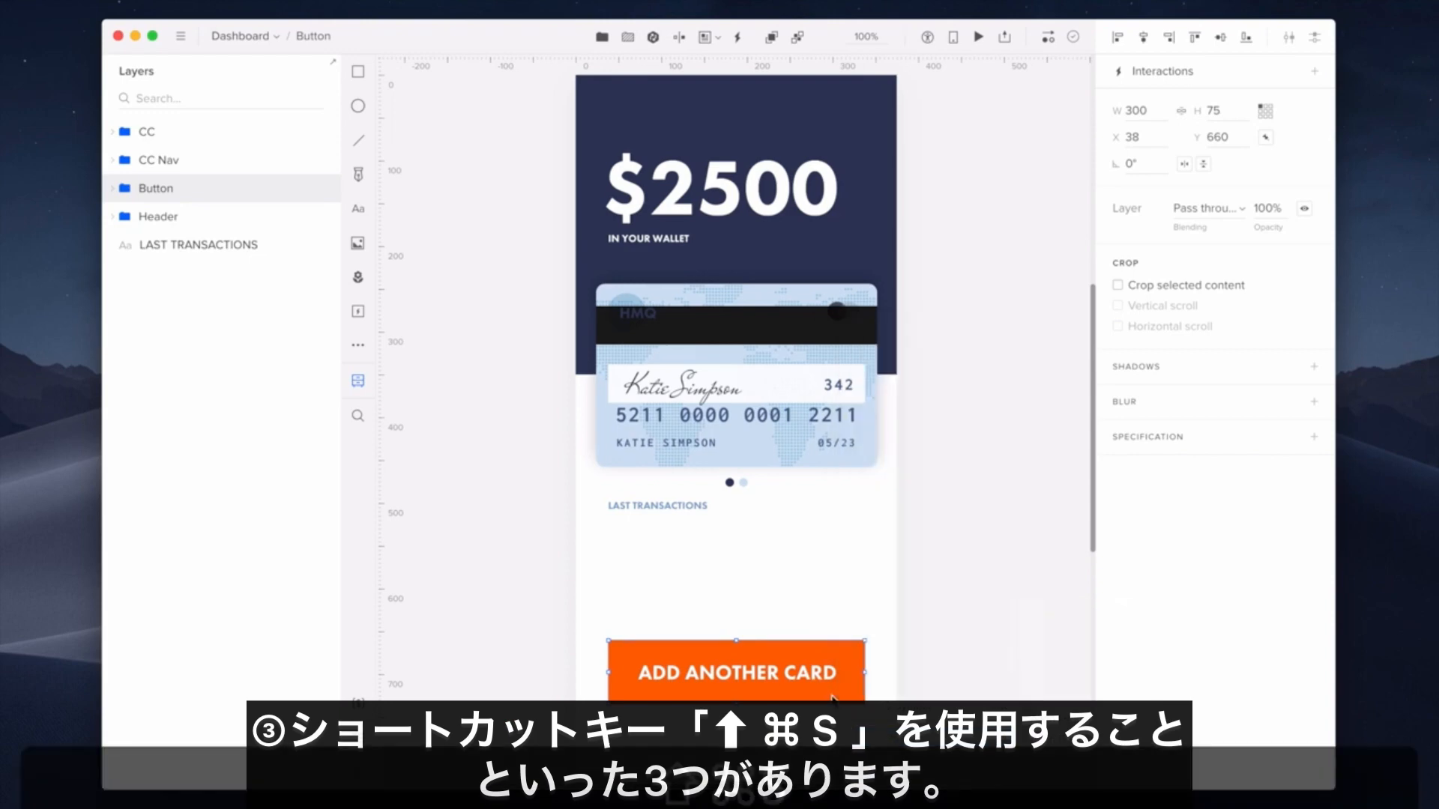
key("shift+super+s")
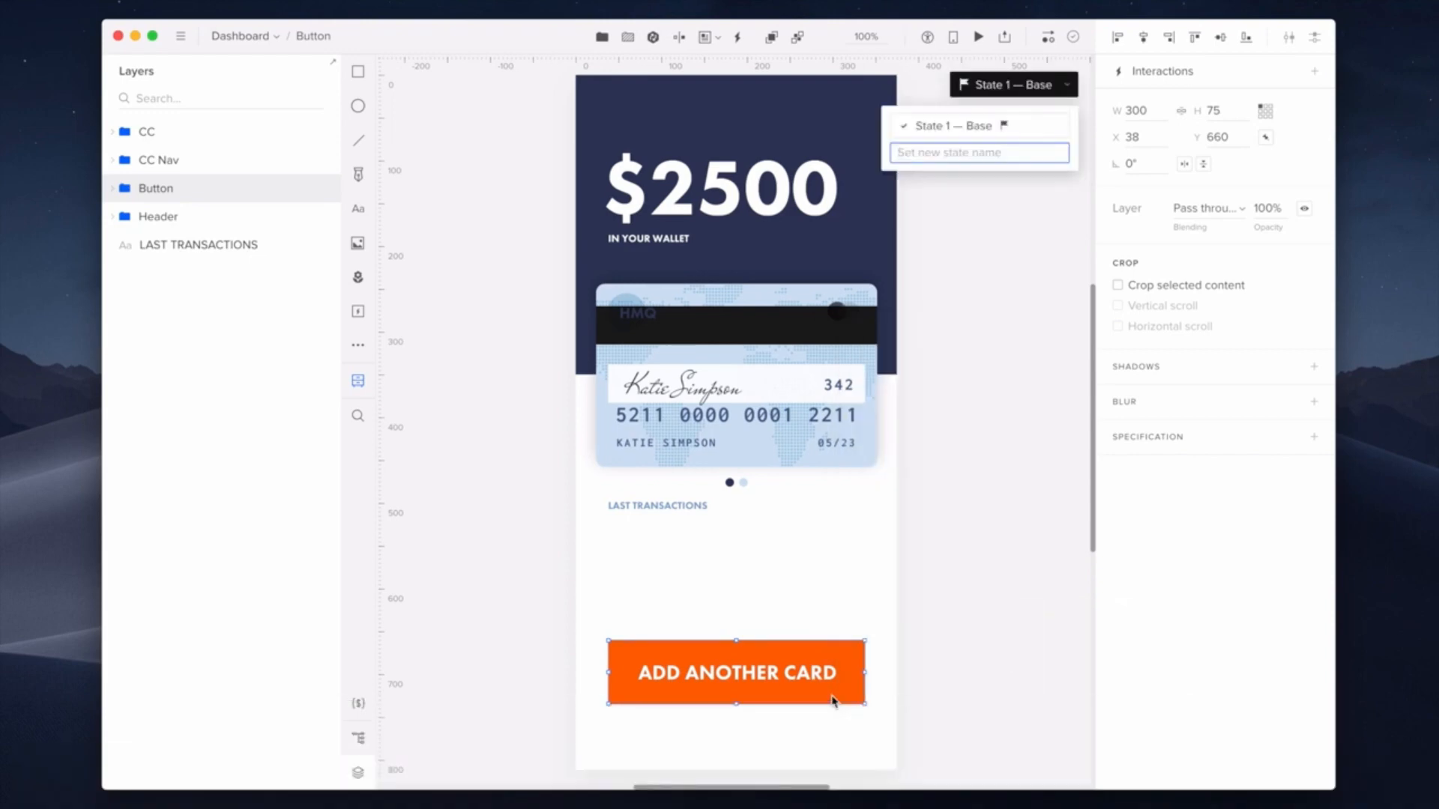
- Name the button's new state Clicked and rename State 1 — Base to Active
type("Clicked")
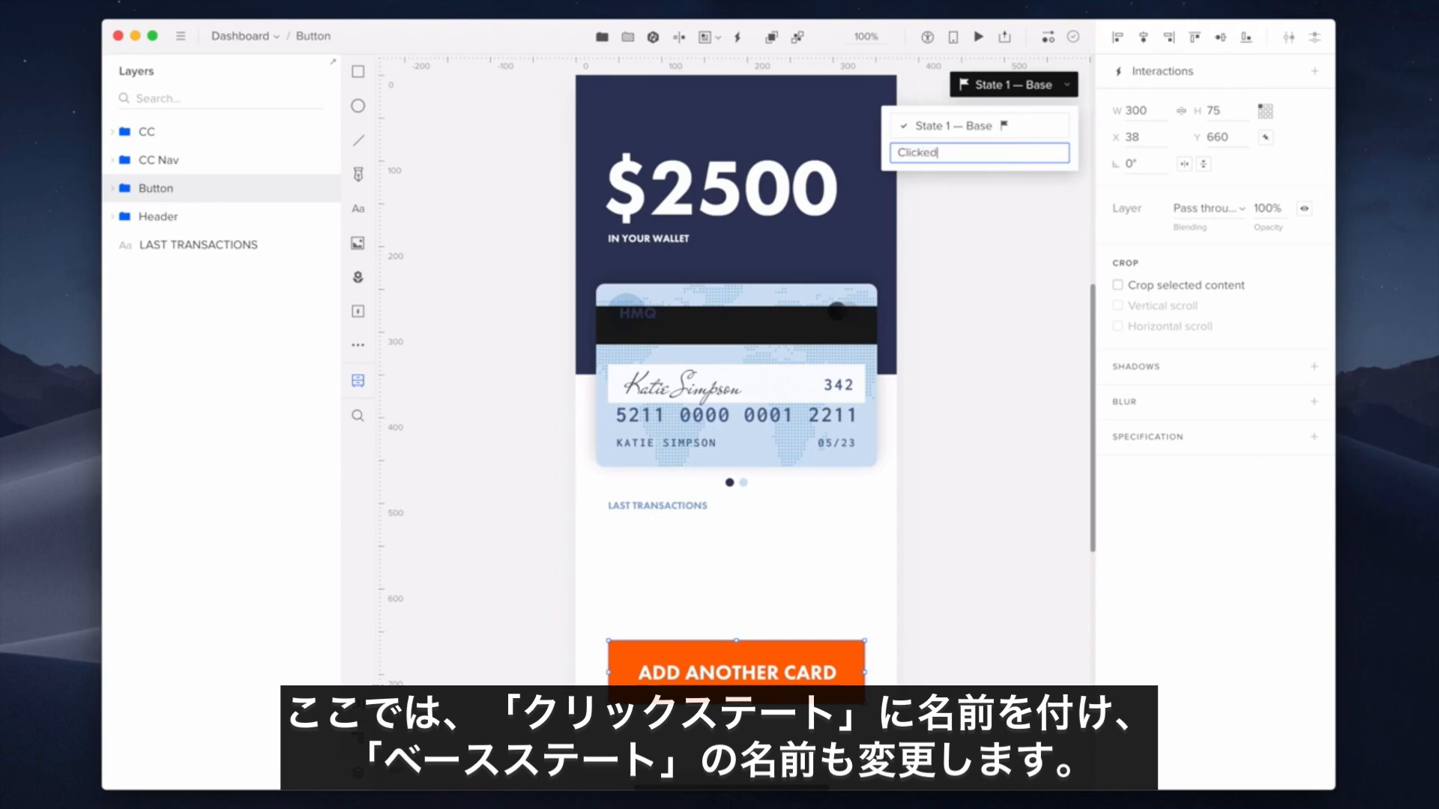
key("Return")
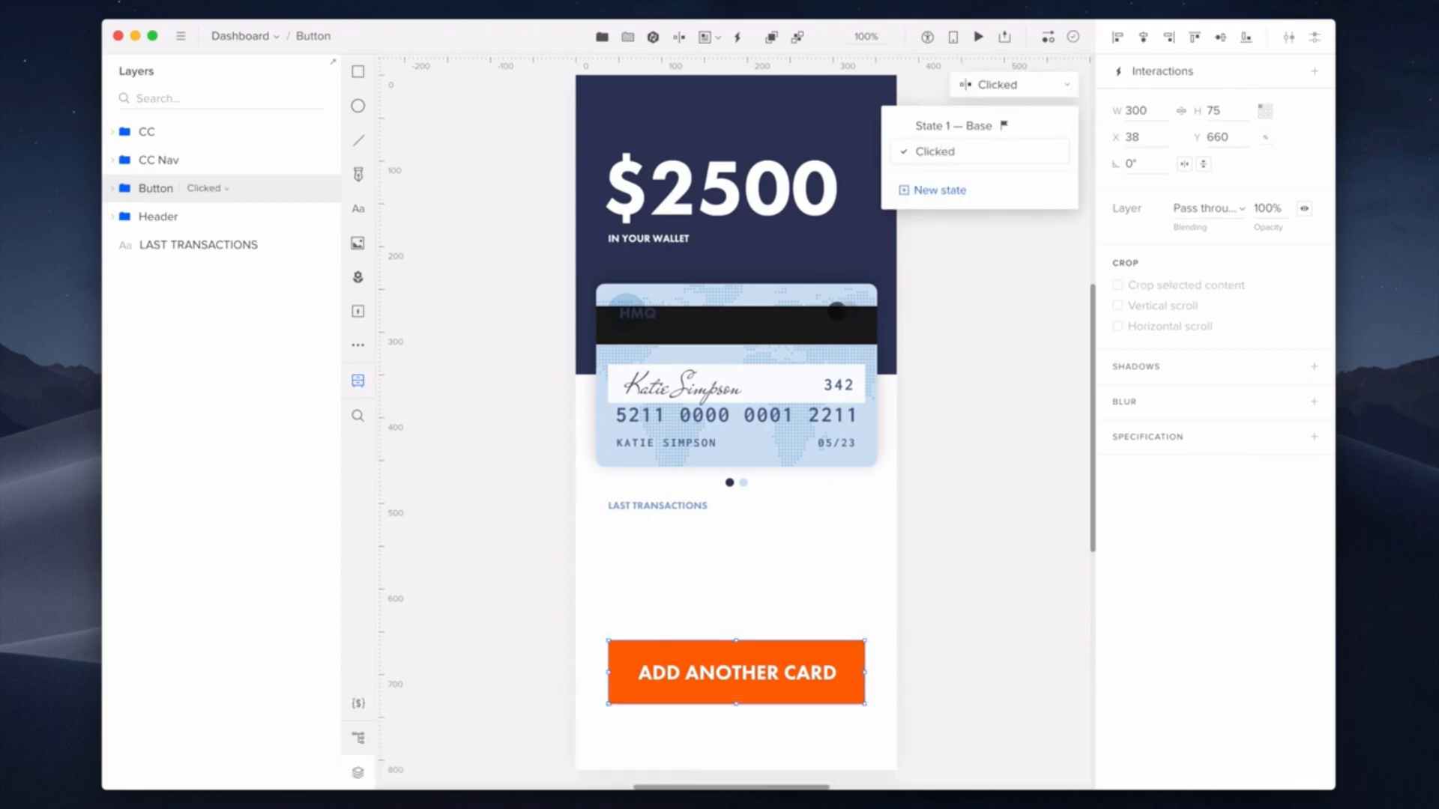
left_click(989, 133)
double_click(988, 128)
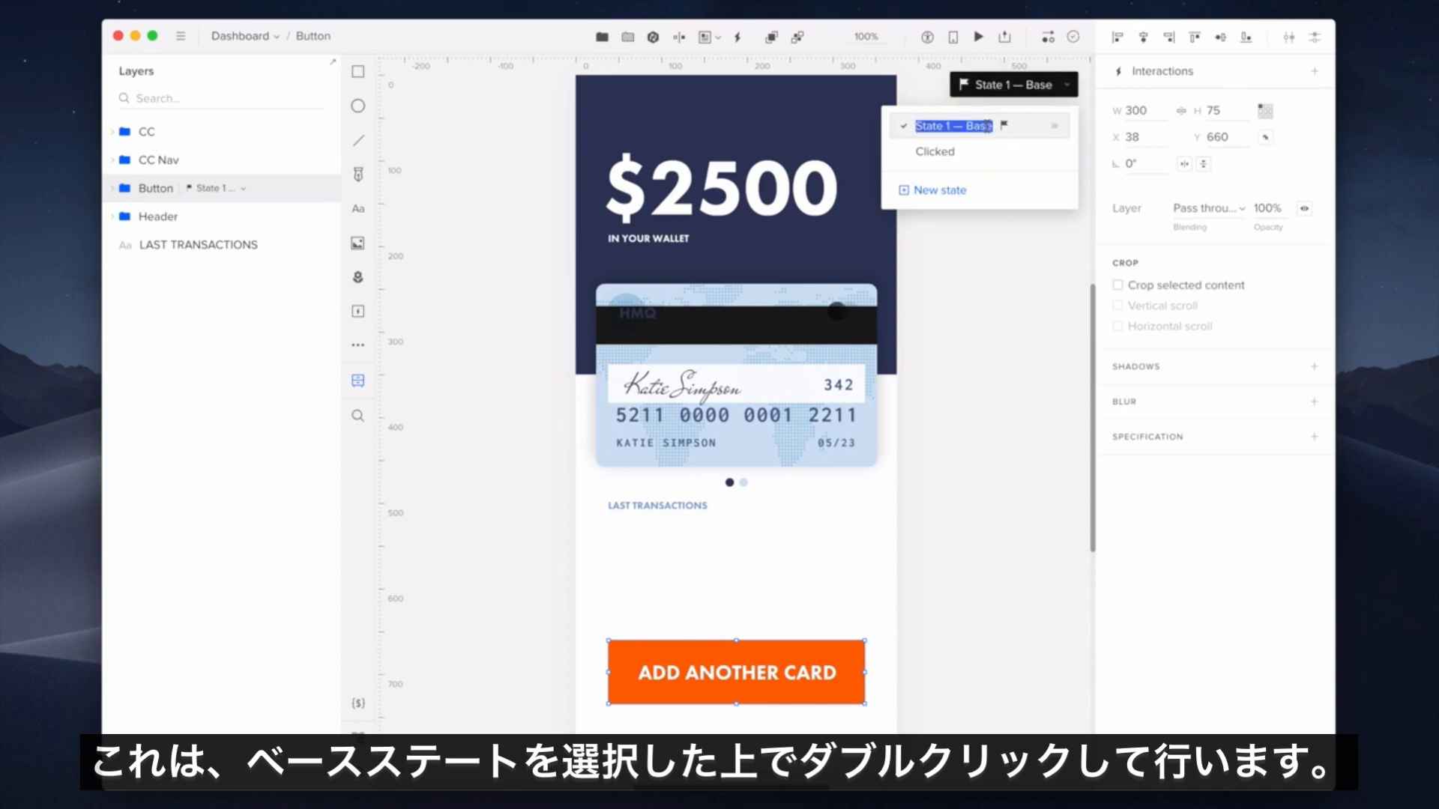
type("Active")
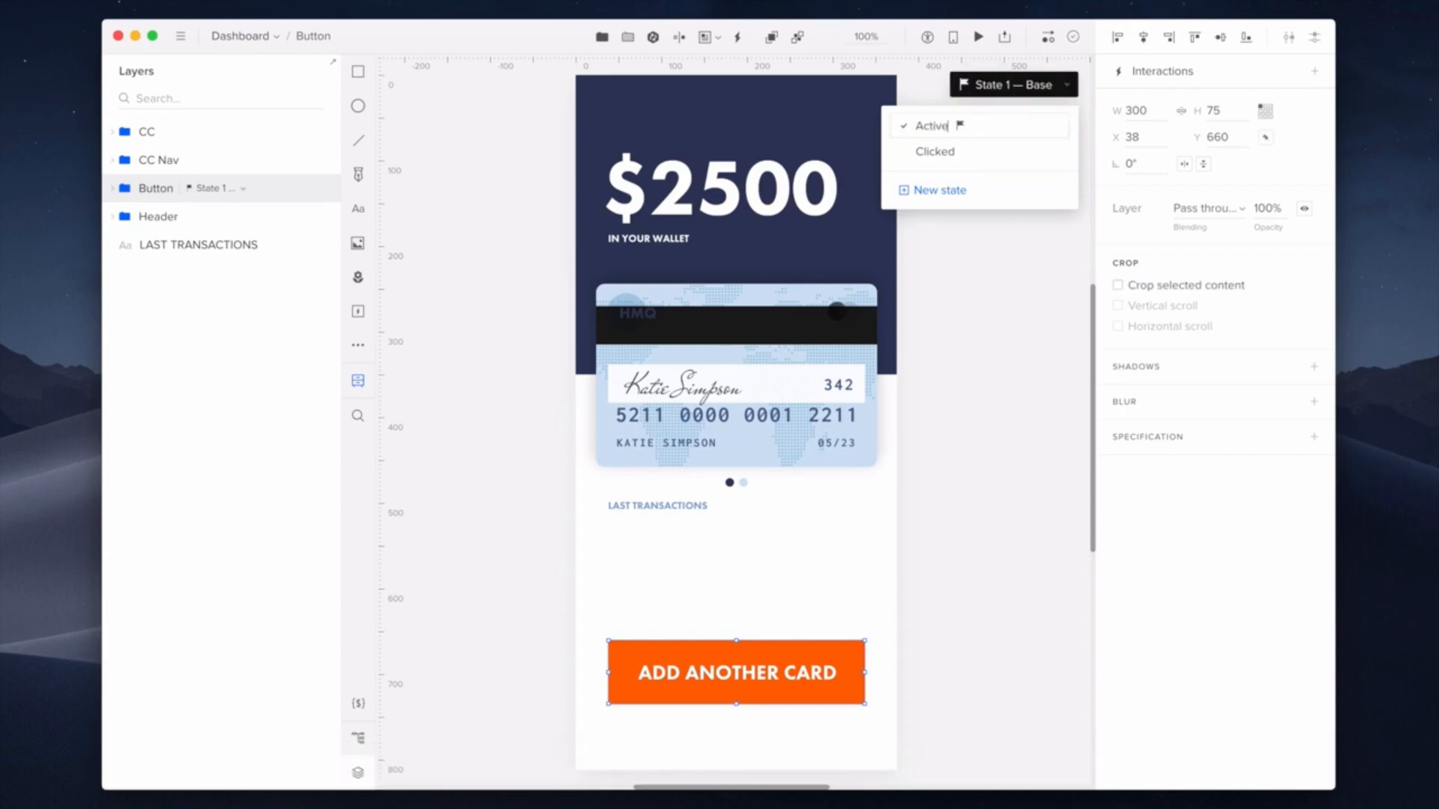
key("Return")
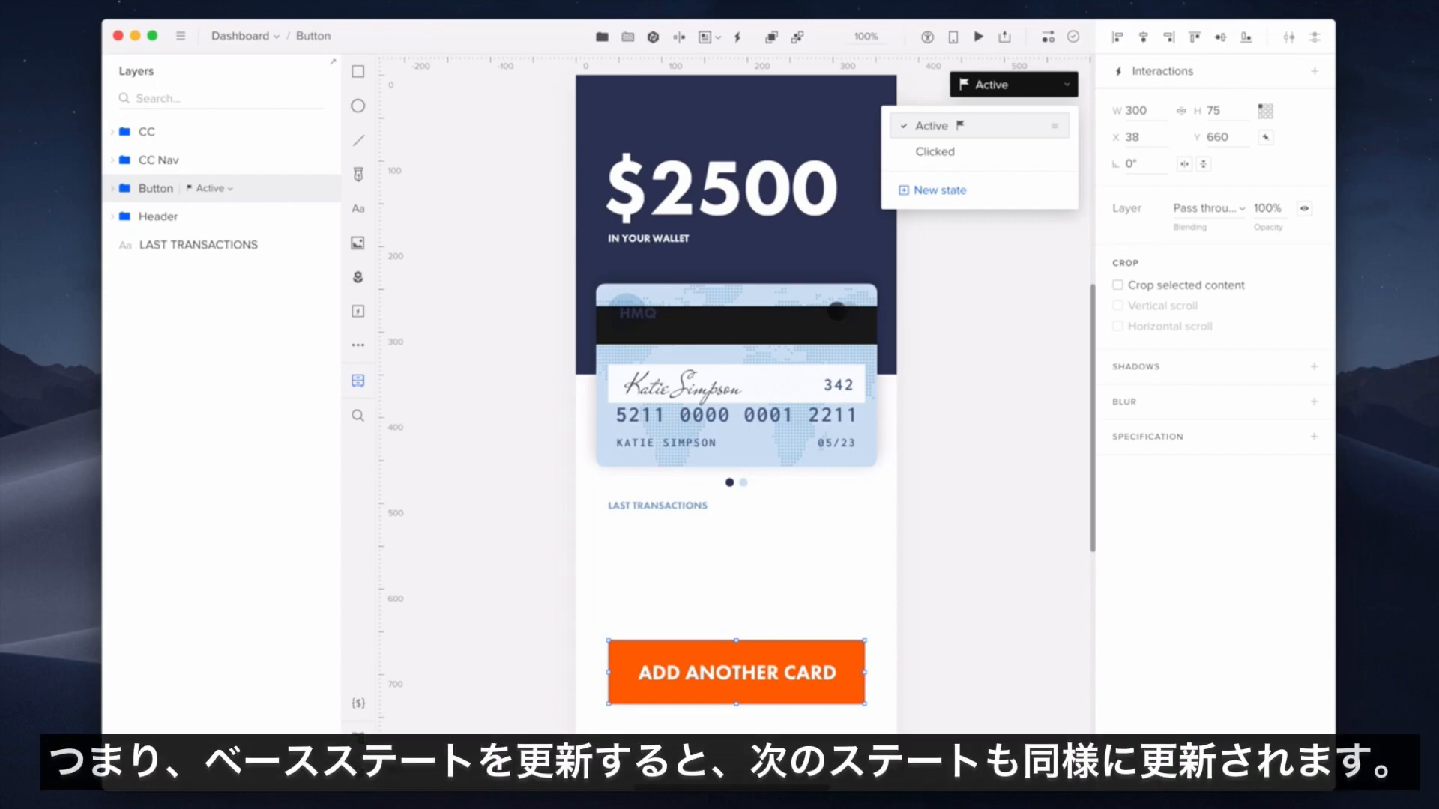
- In the Clicked state, make the ADD ANOTHER CARD label text black #000000
left_click(992, 152)
left_click(112, 189)
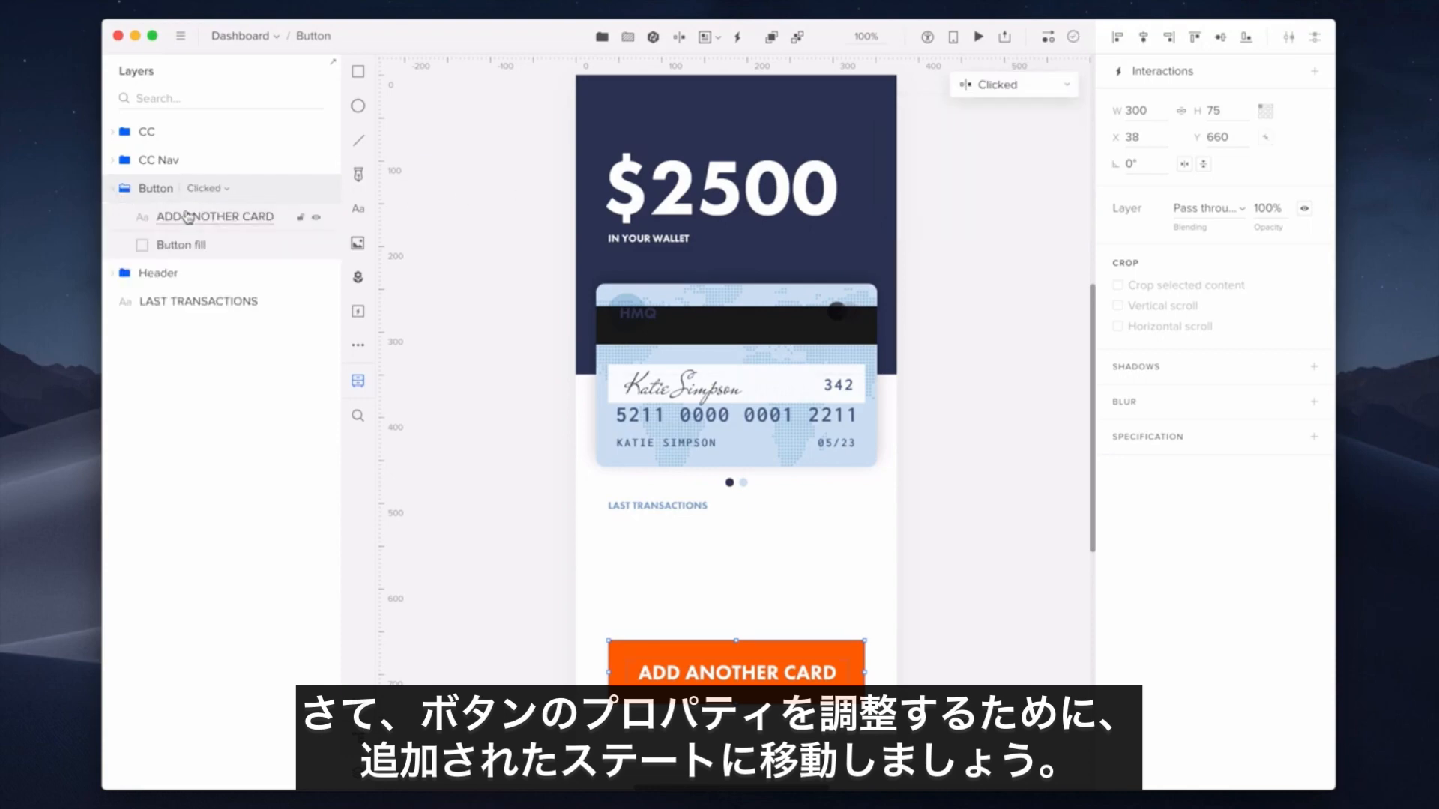
left_click(187, 216)
left_click(1181, 390)
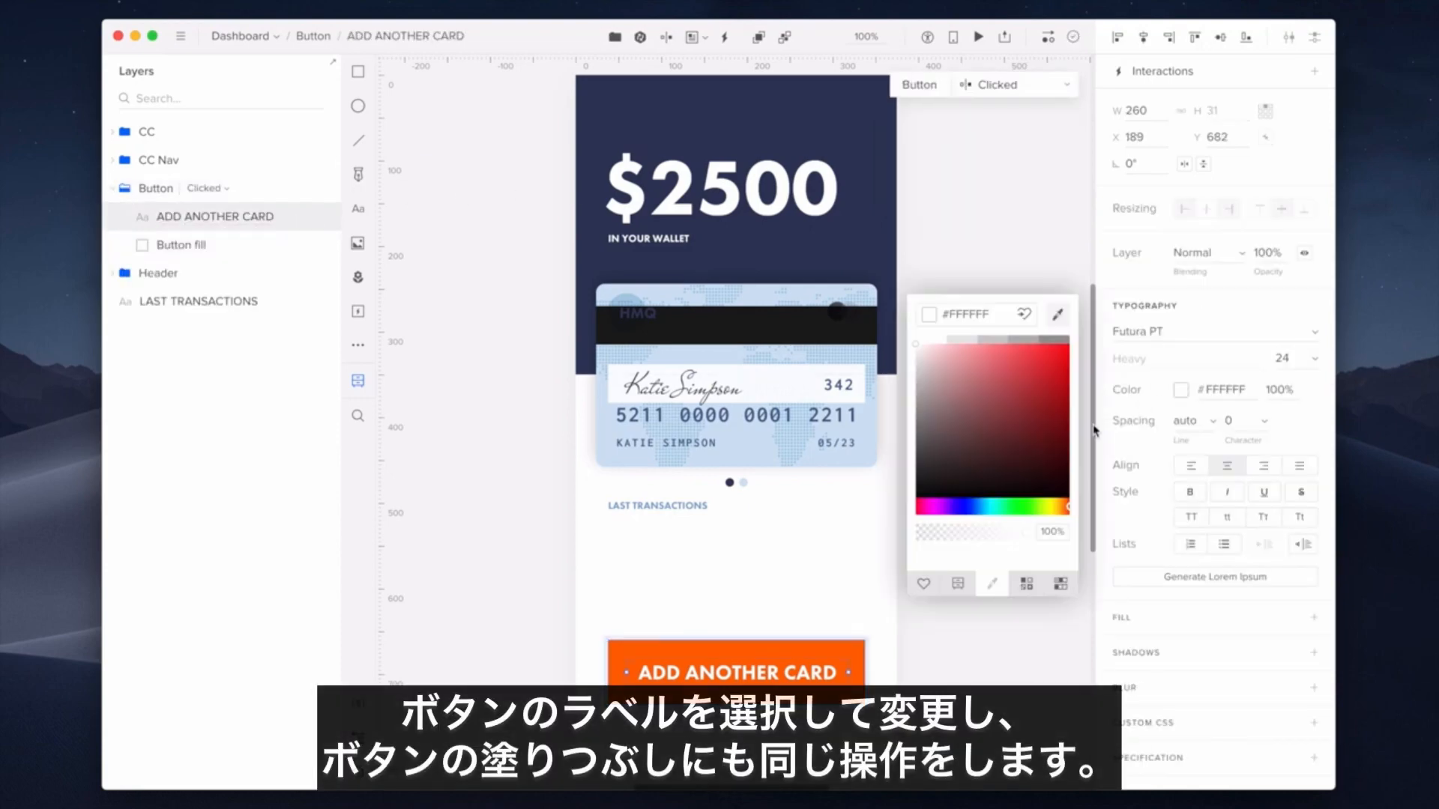
left_click(1068, 496)
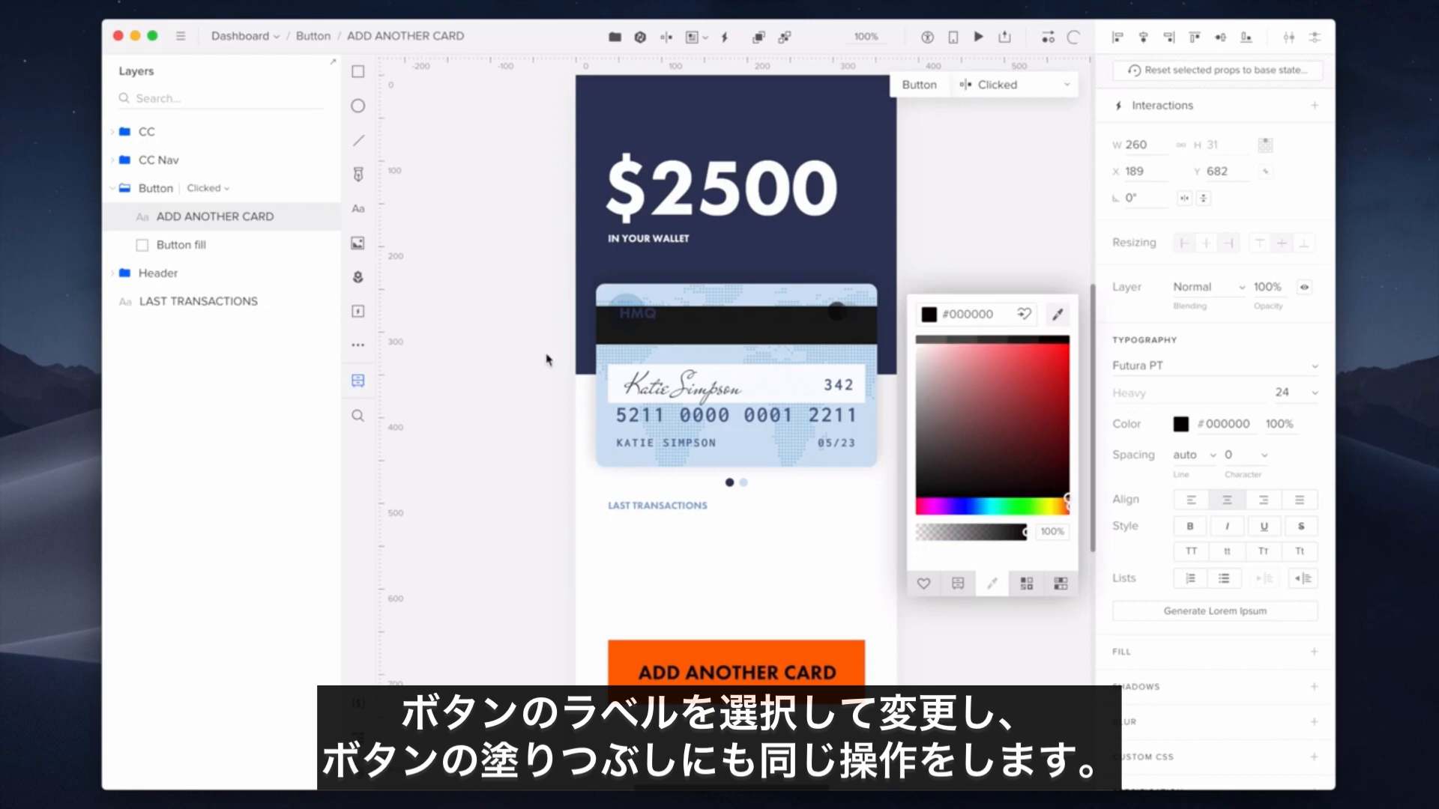
- Give the Clicked state's Button fill #993000, then compare it against the Active state
left_click(238, 246)
left_click(1160, 386)
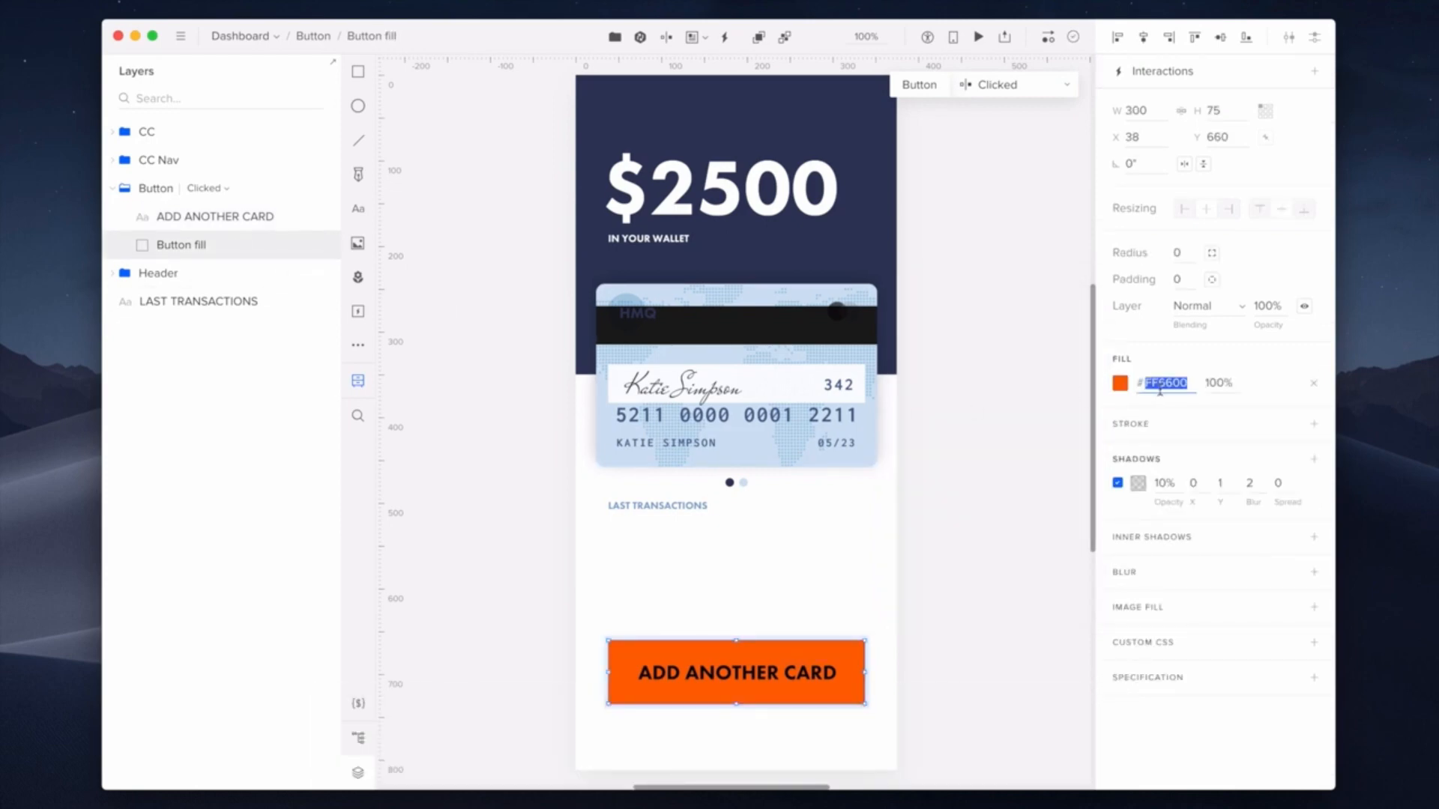
type("993000")
key("Return")
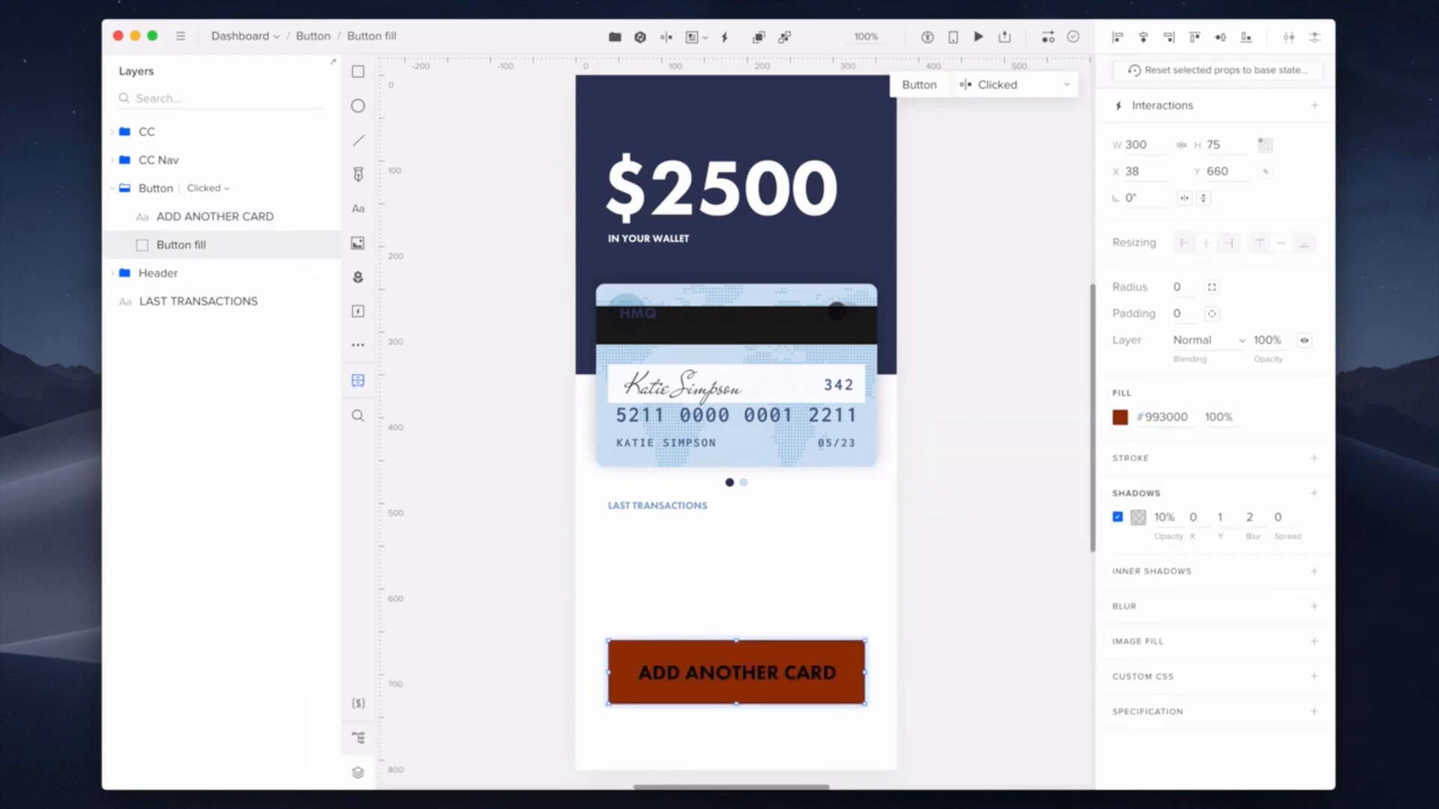
left_click(1023, 87)
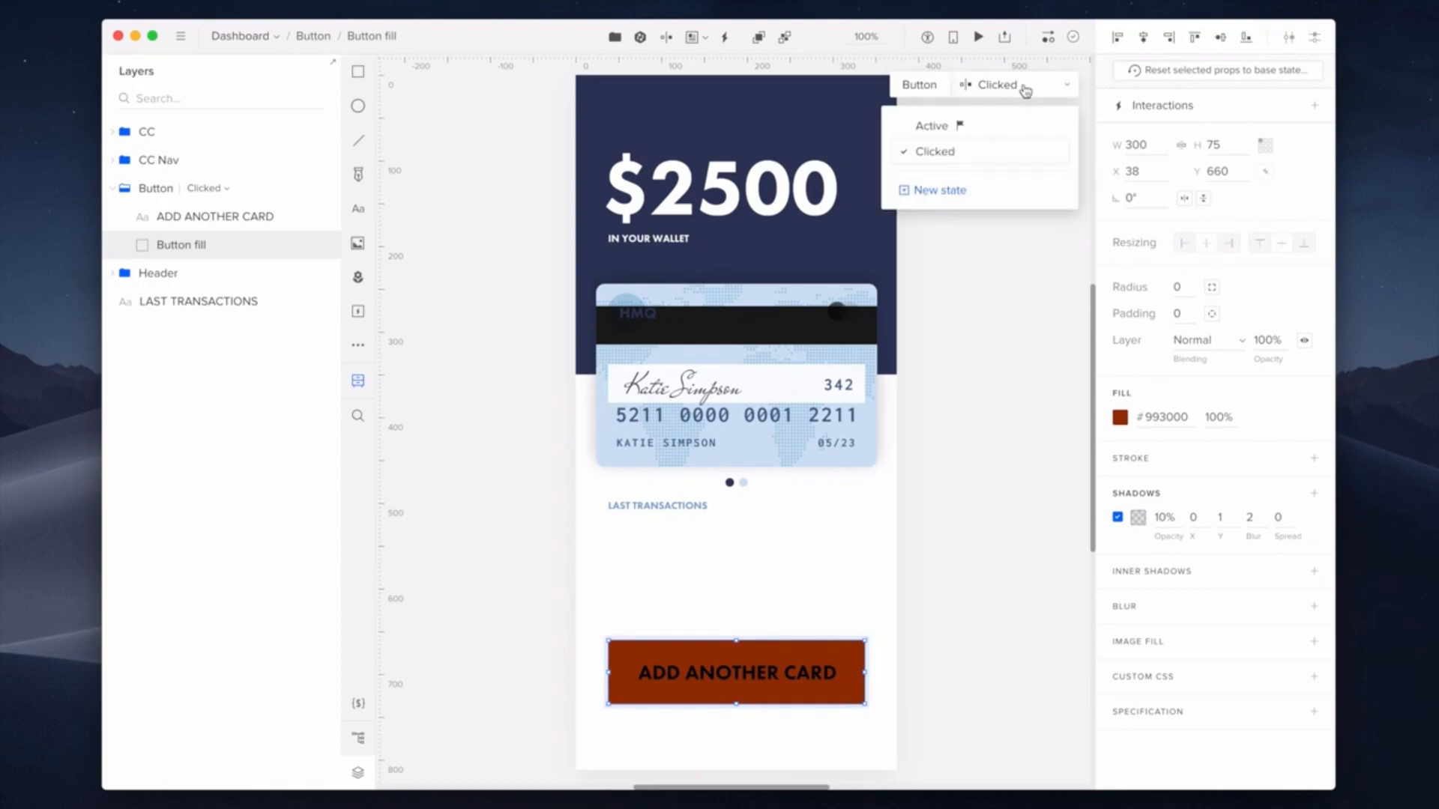
left_click(1010, 124)
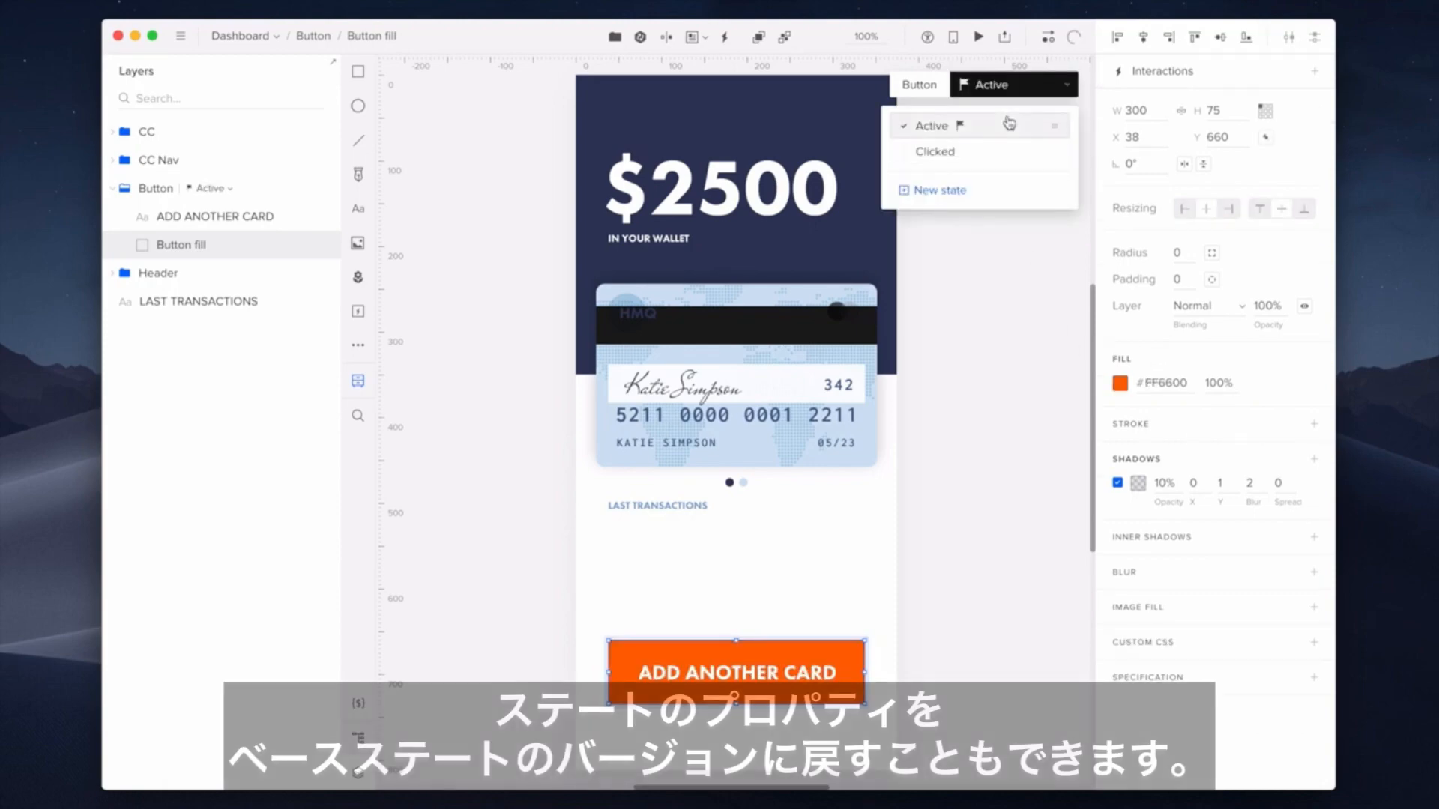
left_click(1009, 150)
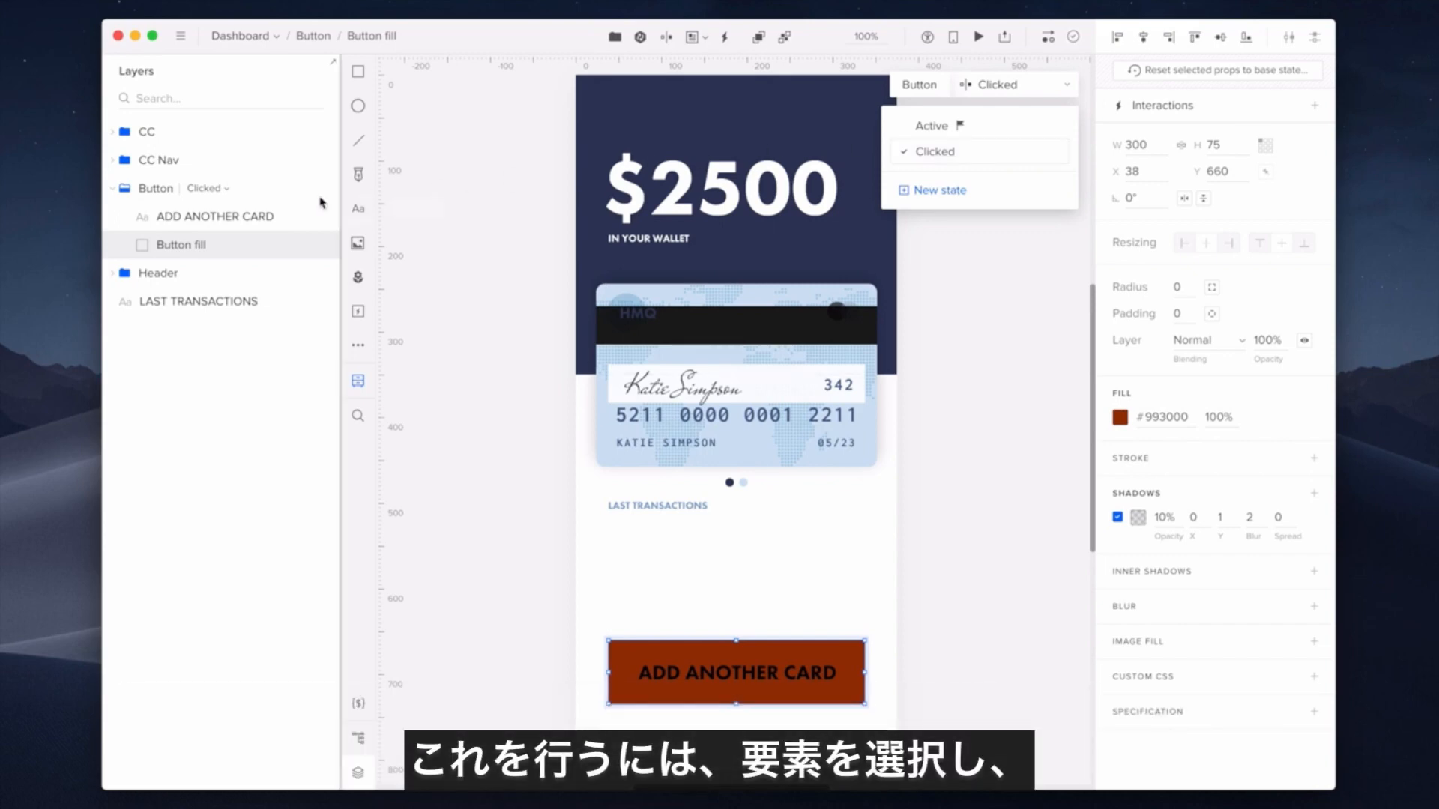
- Reset the Clicked state's label typography to base white text and switch the button to Active
left_click(279, 217)
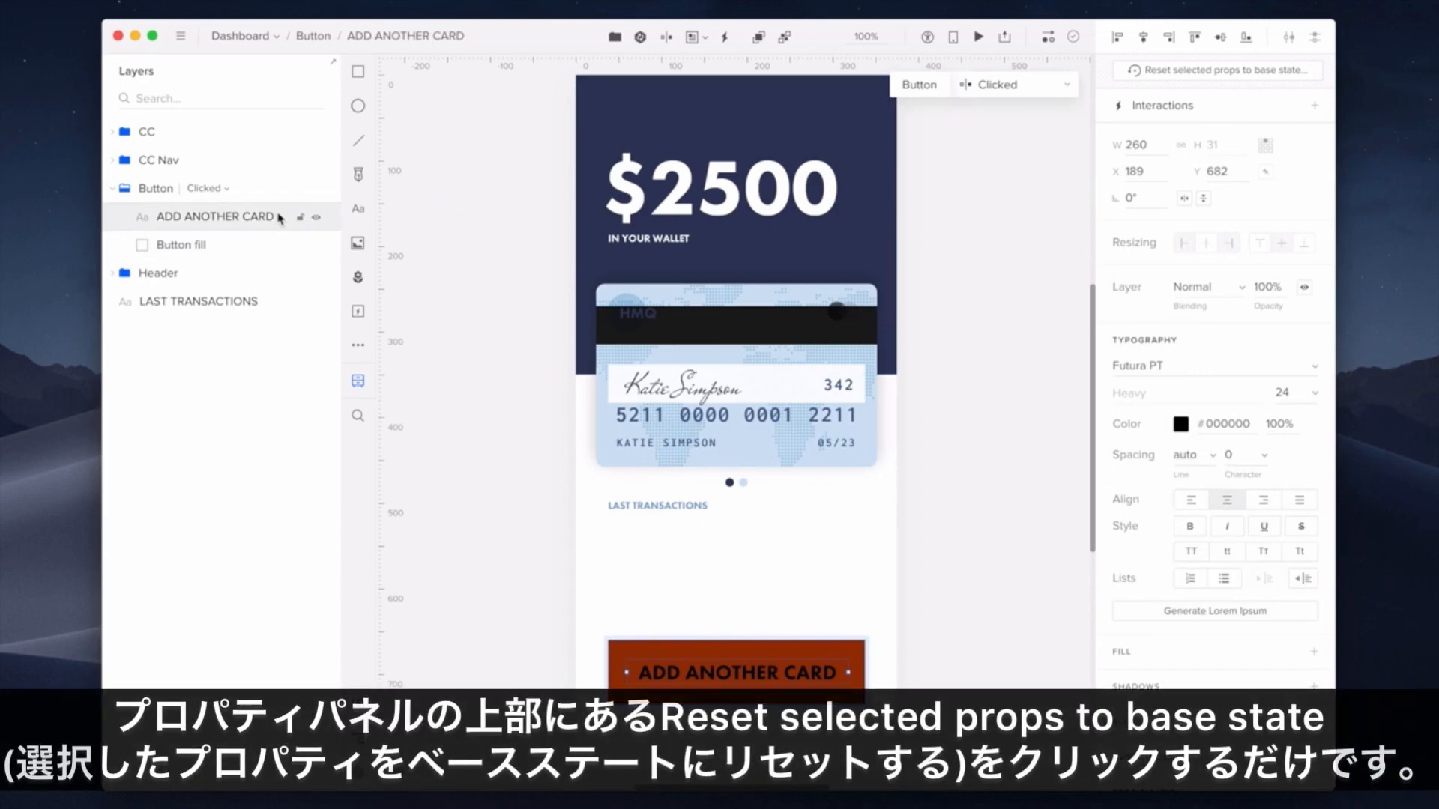
left_click(1179, 78)
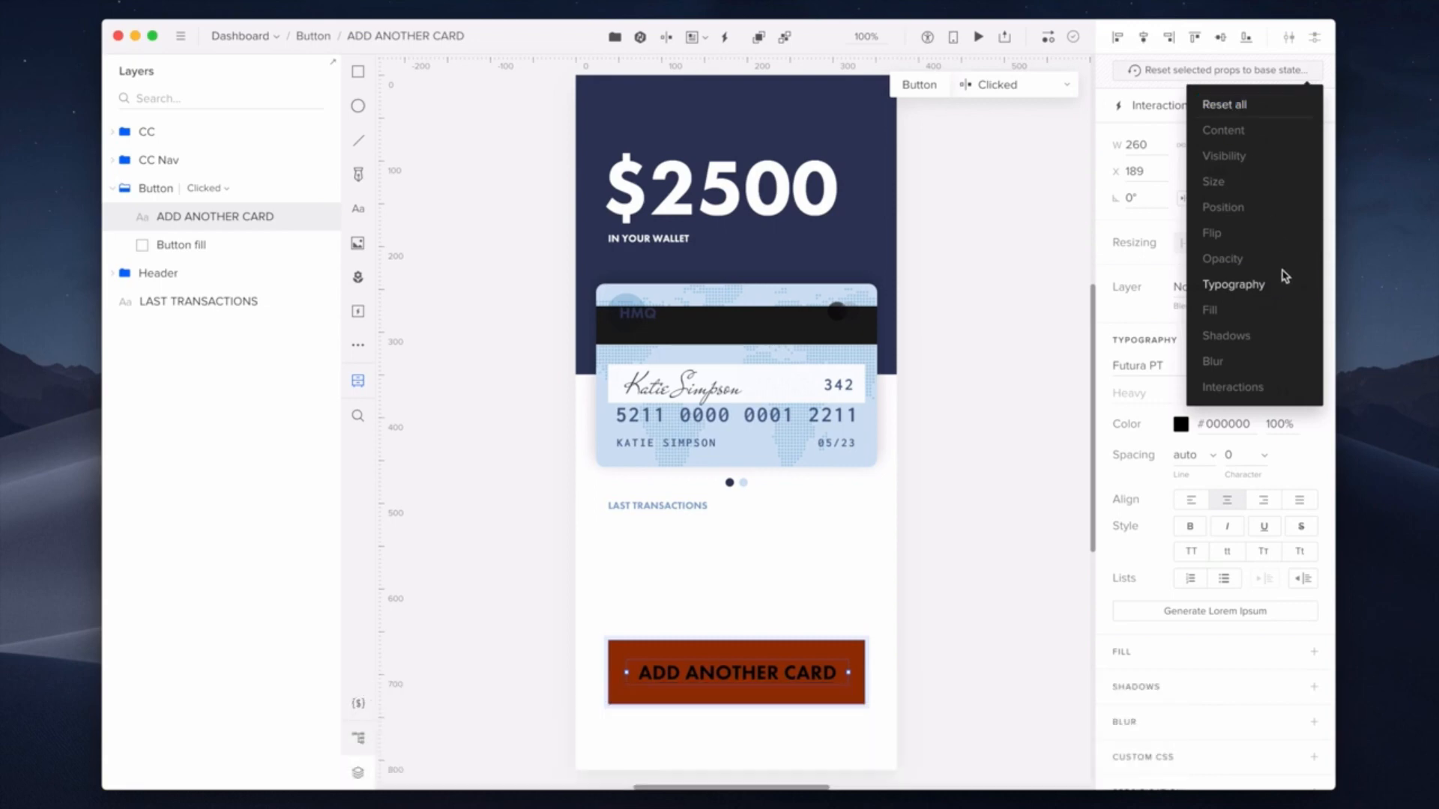
left_click(1285, 284)
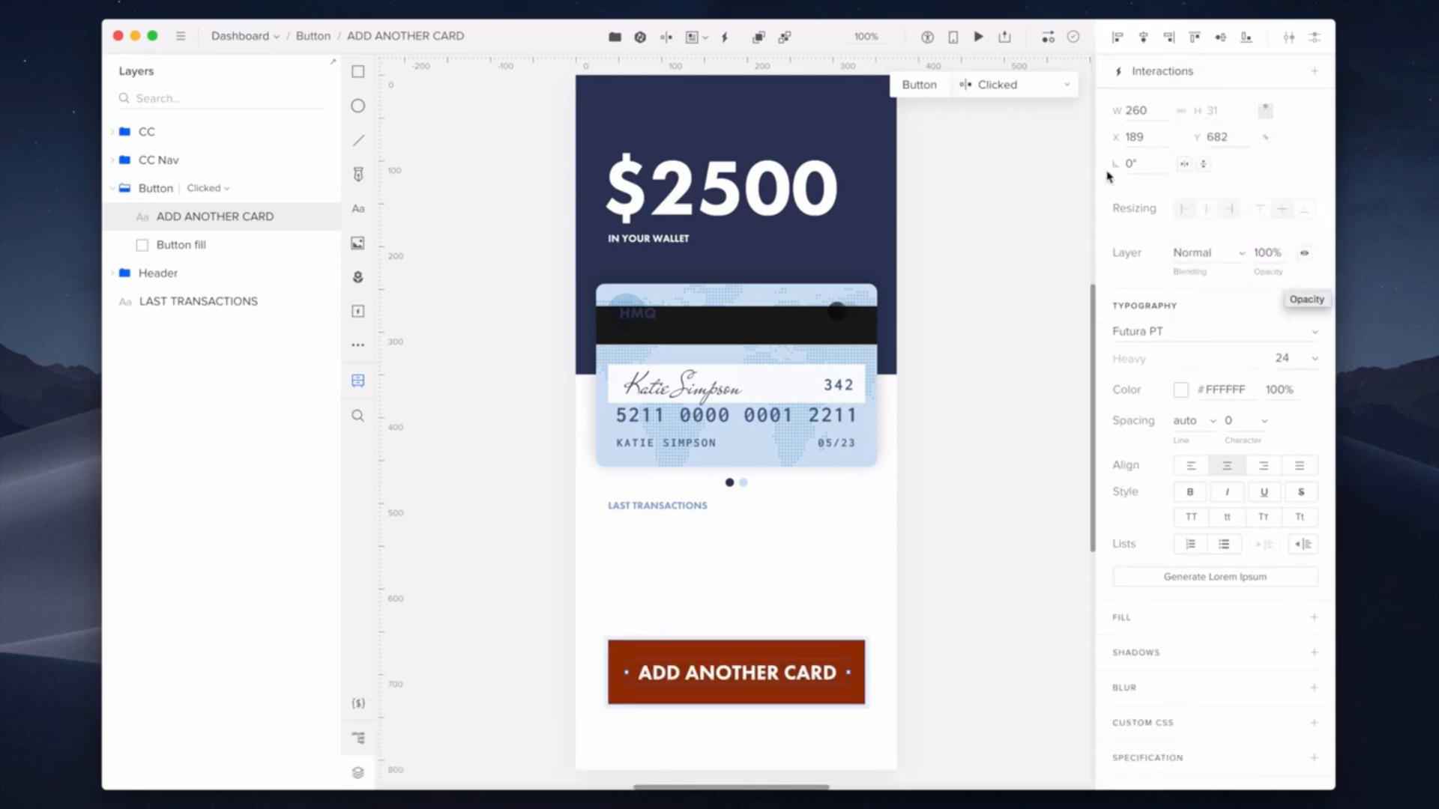
left_click(1040, 90)
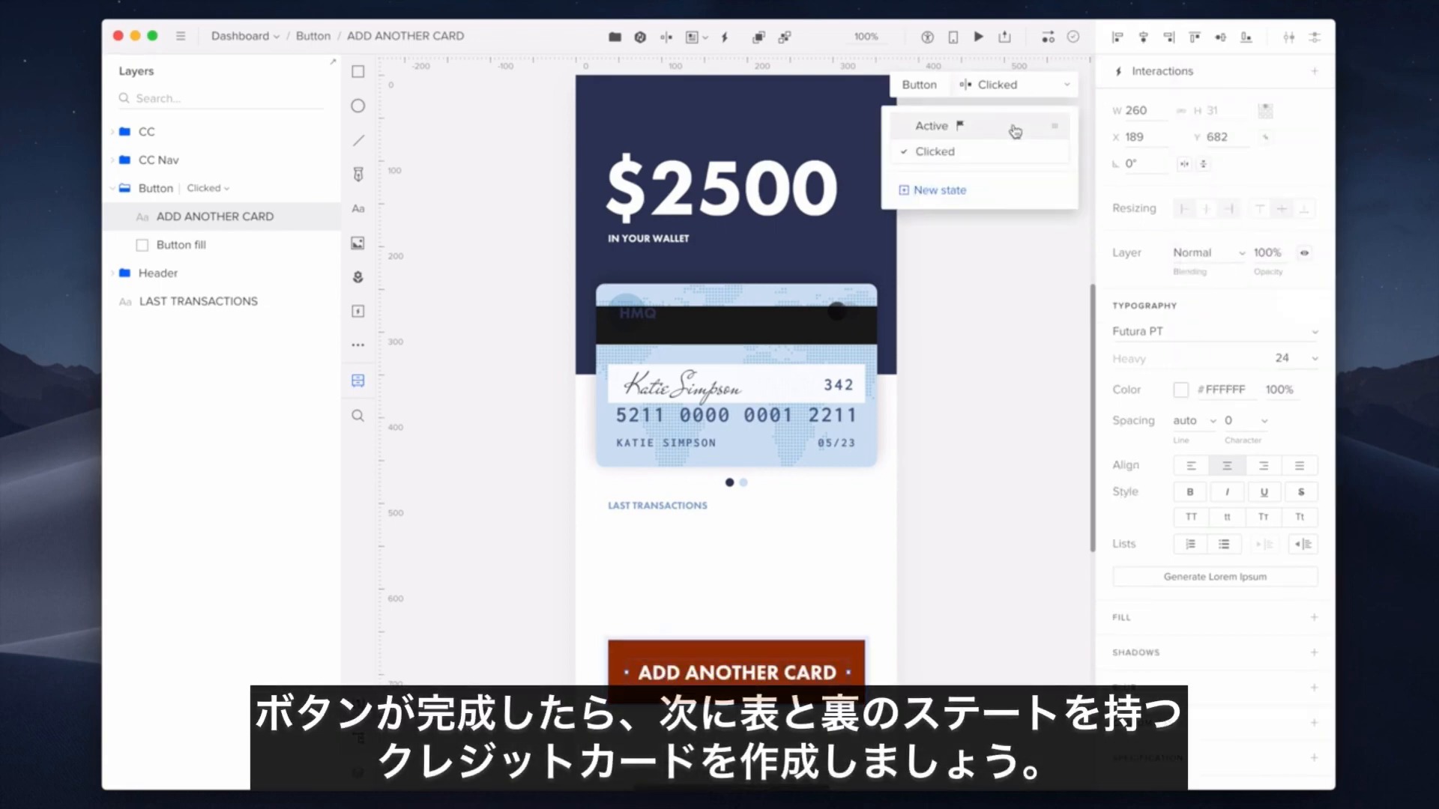
left_click(1015, 132)
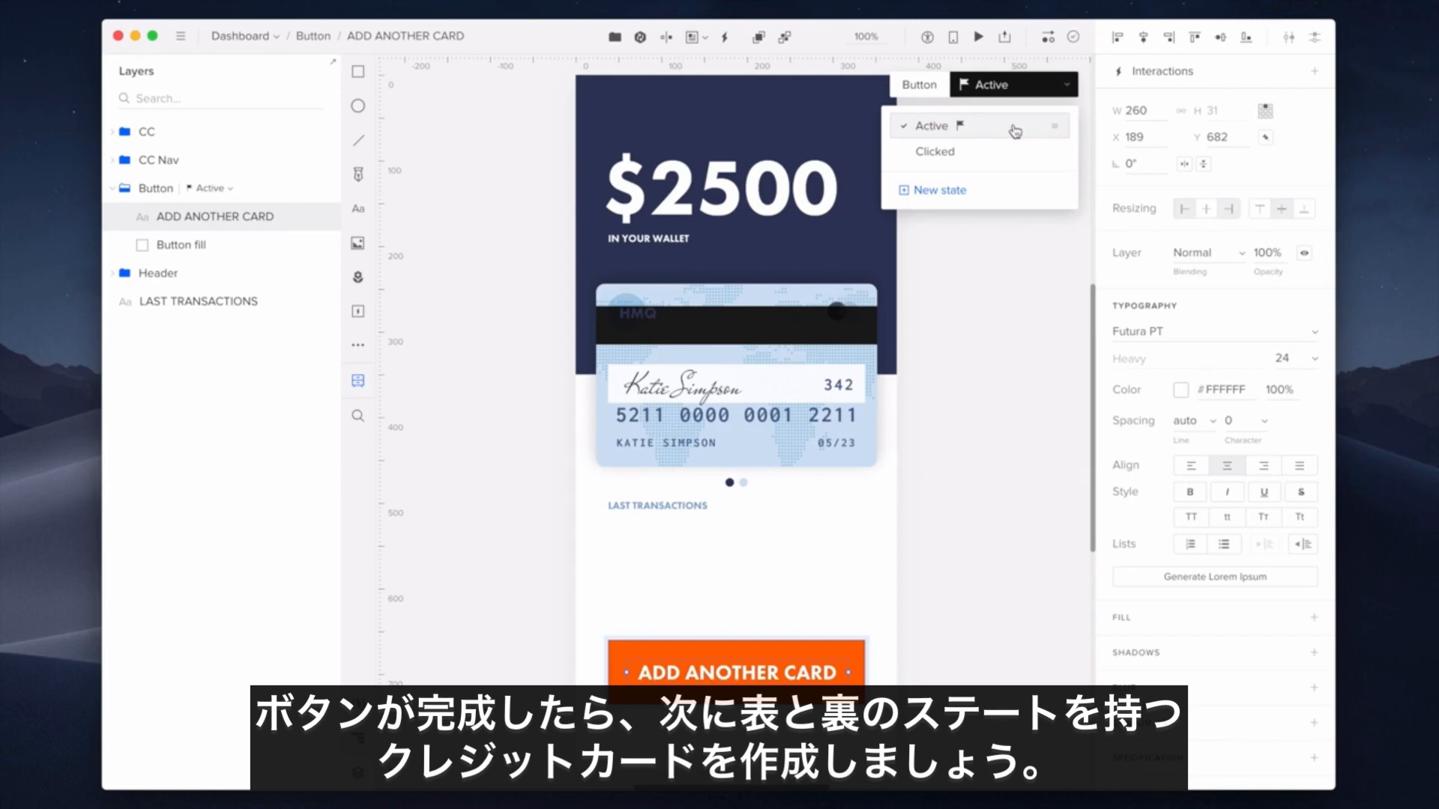
- Select the CC card group and add a new state named Back
left_click(113, 188)
left_click(113, 132)
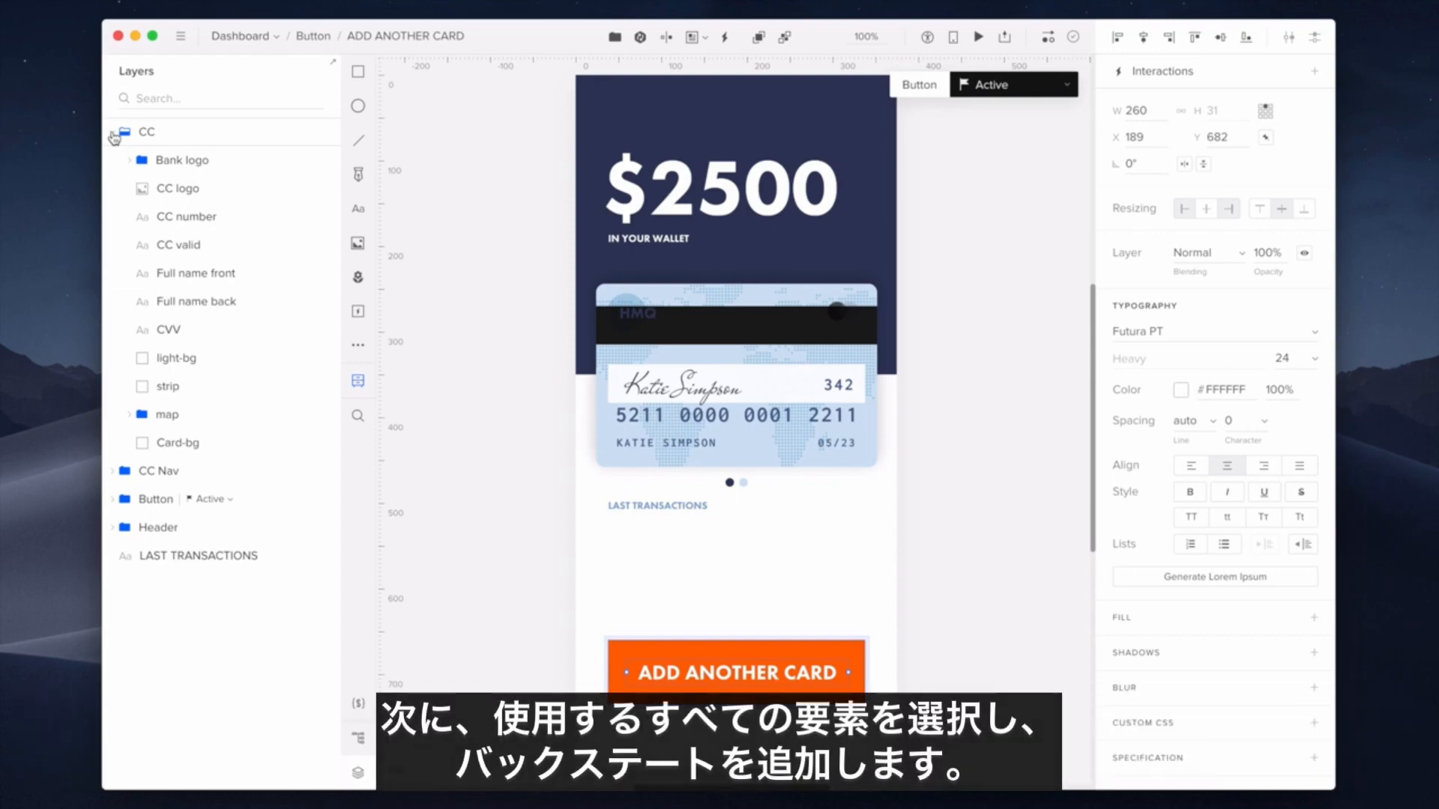
left_click(207, 135)
key("super+shift+s")
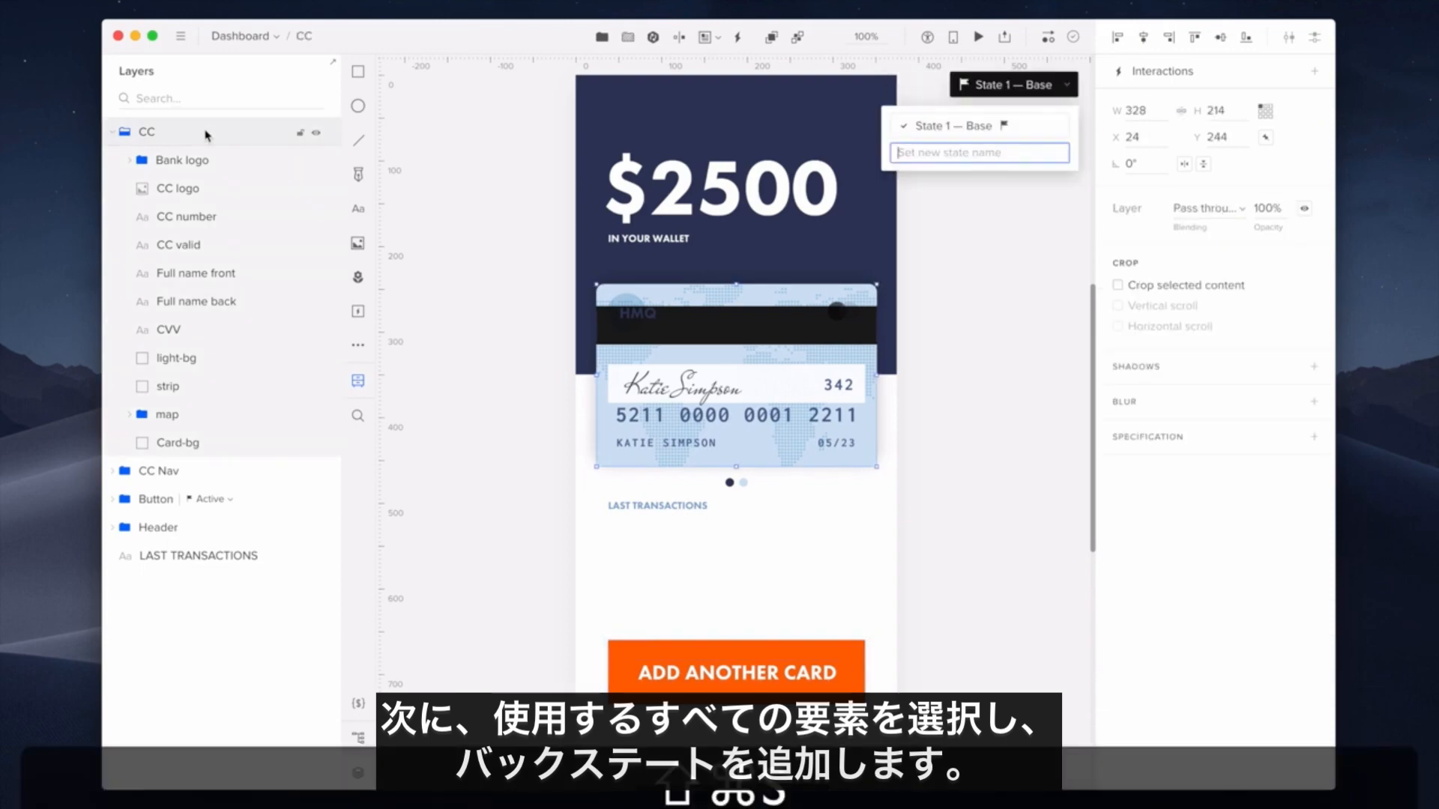
type("Bac")
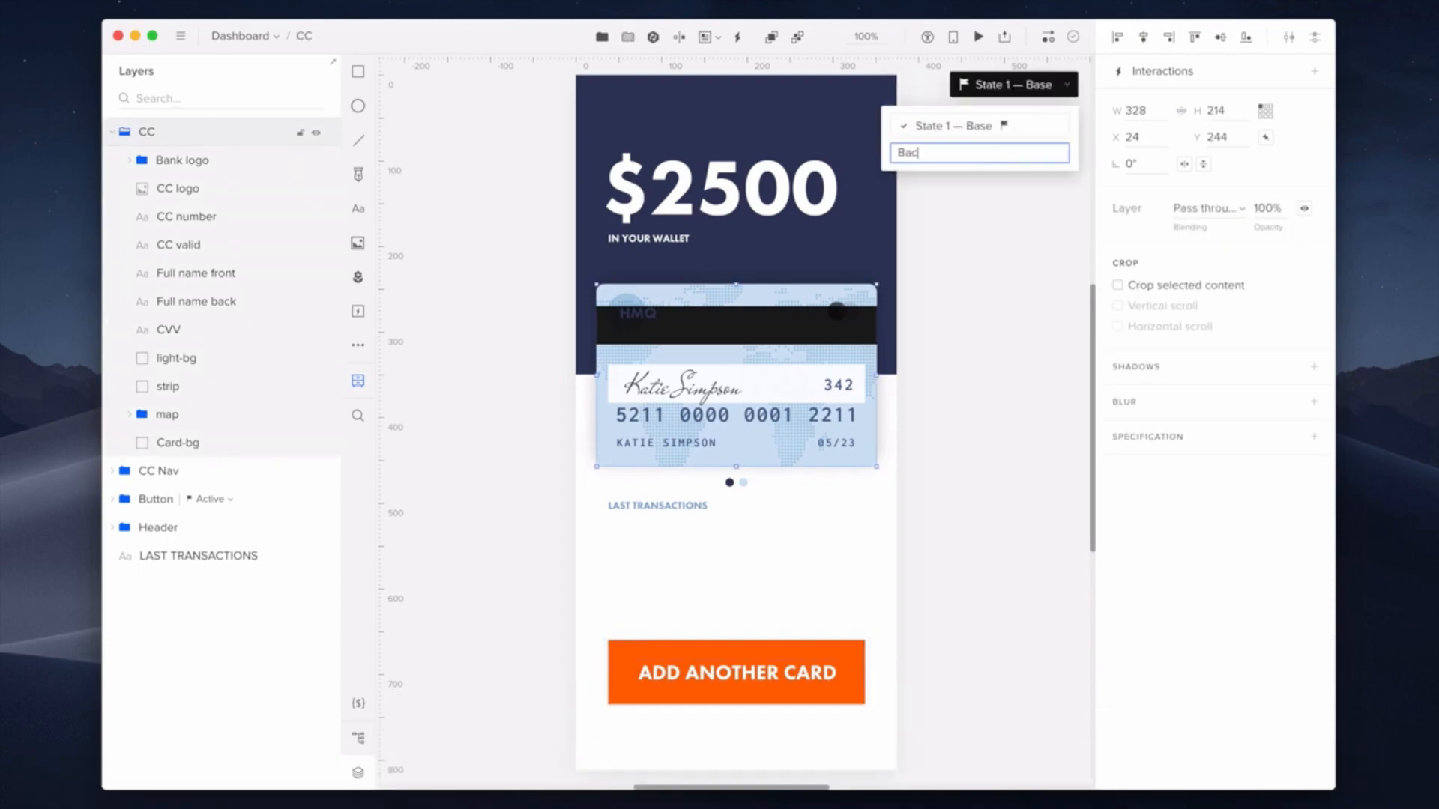
type("k")
key("Return")
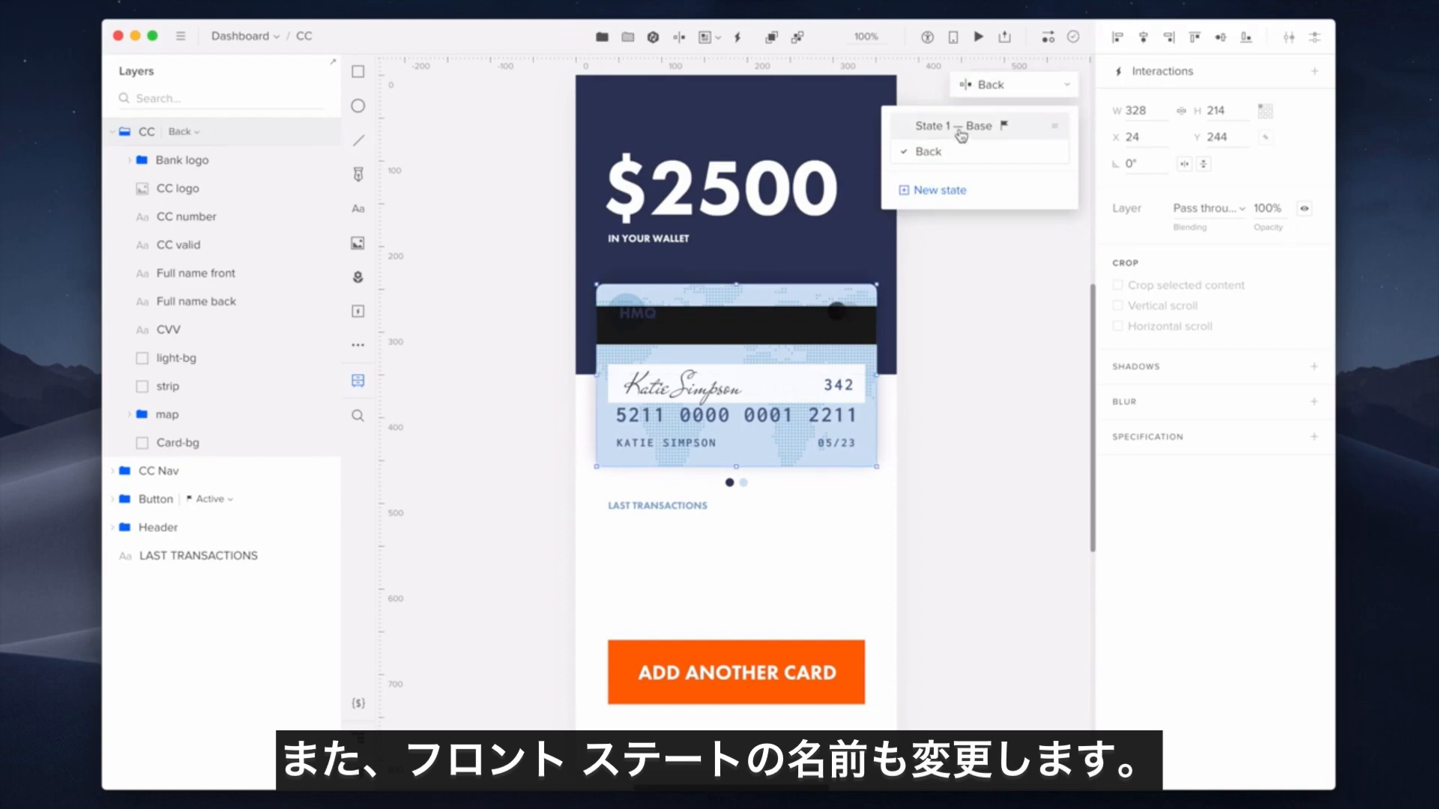
- Rename the card group's State 1 — Base to Front
left_click(961, 127)
double_click(960, 128)
type("Front")
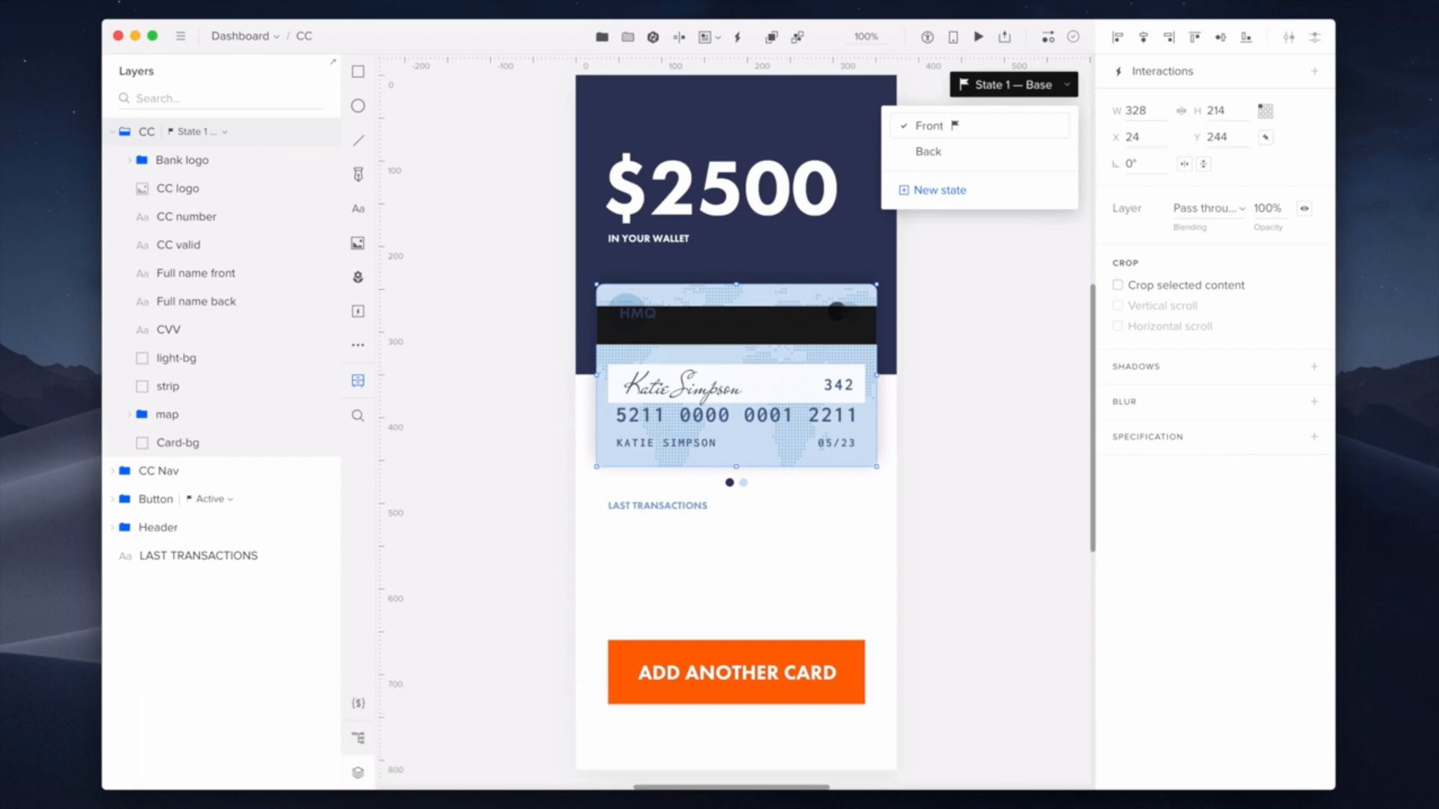
key("Return")
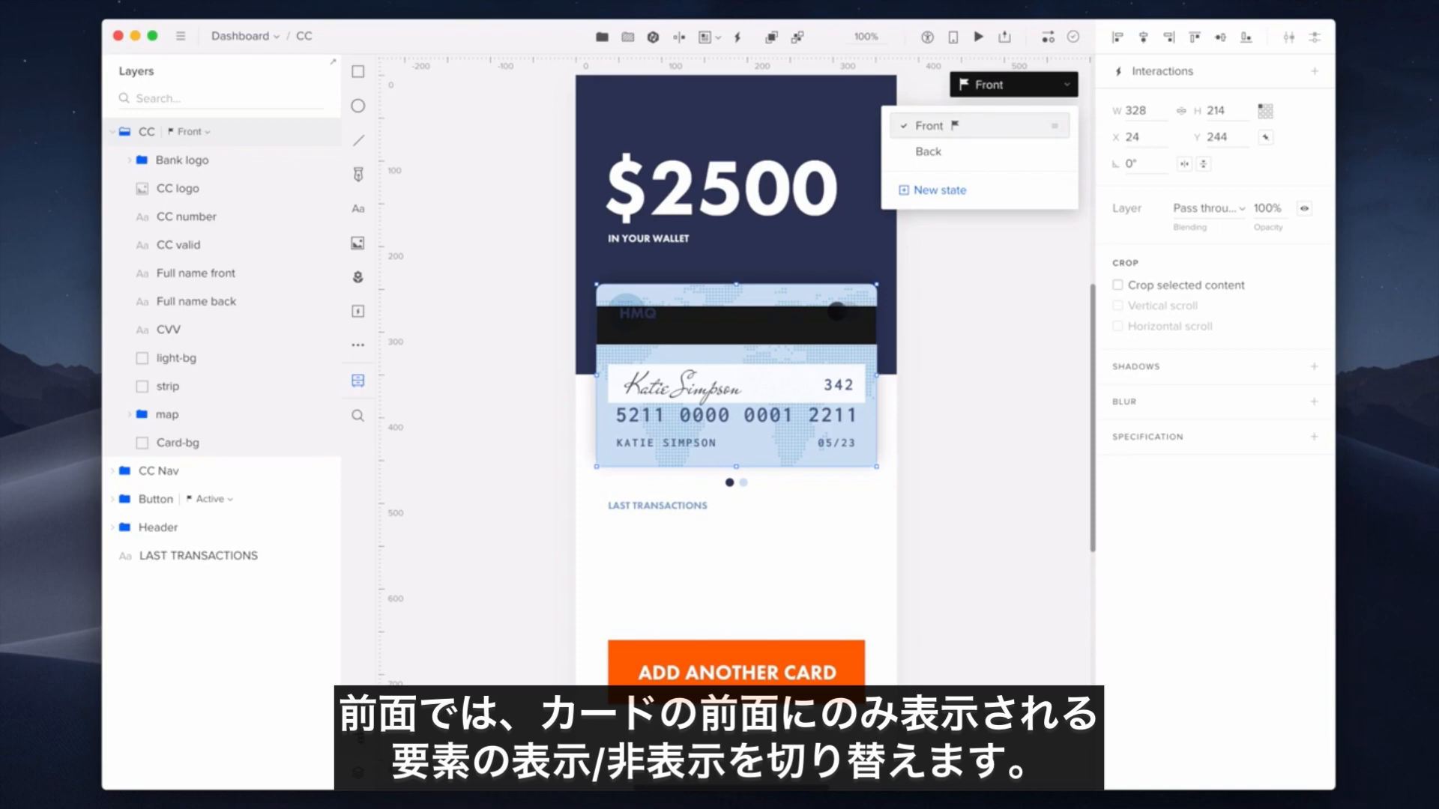
- In the Front state, hide the signature name, CVV, white signature field and black strip
left_click(316, 301)
left_click(315, 329)
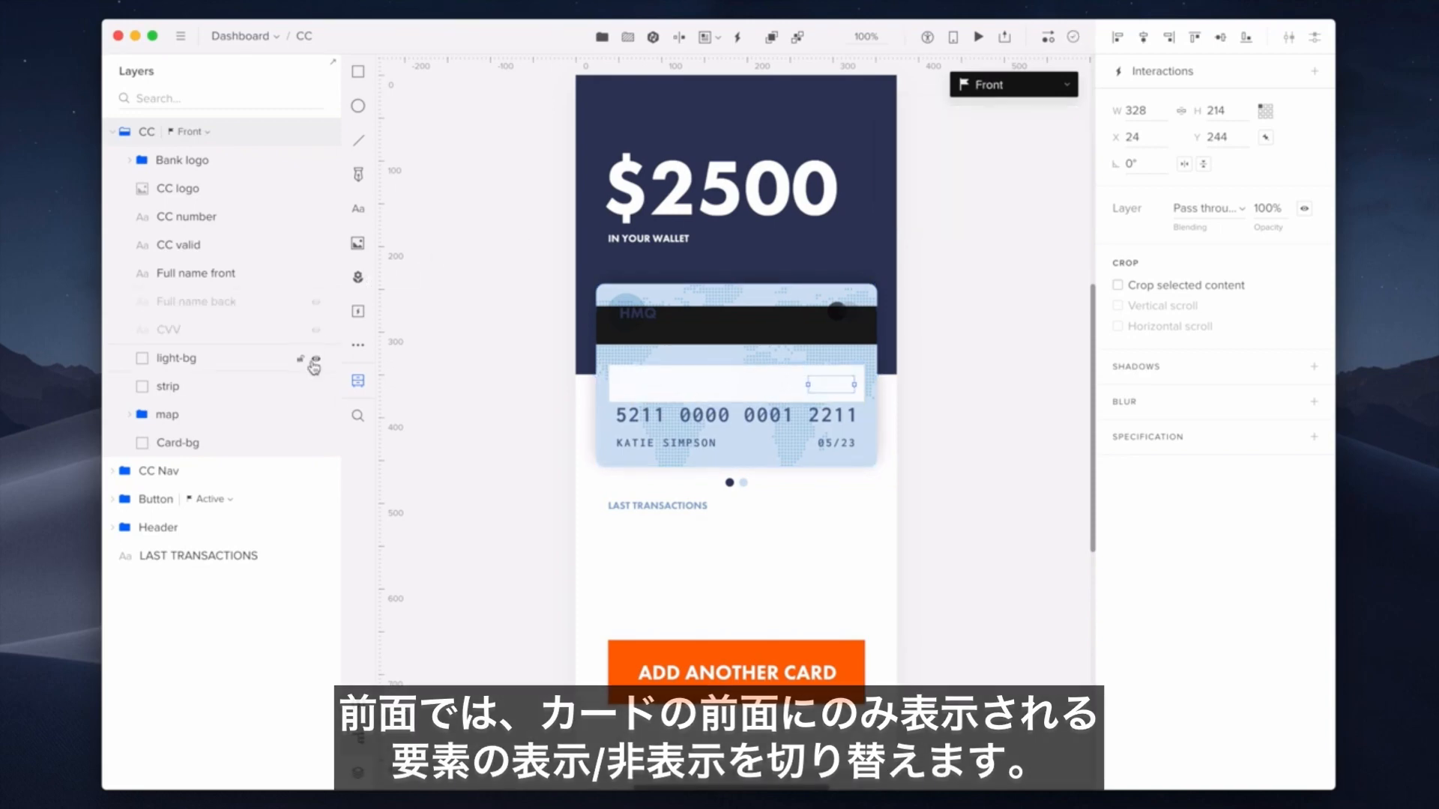
left_click(315, 360)
left_click(315, 386)
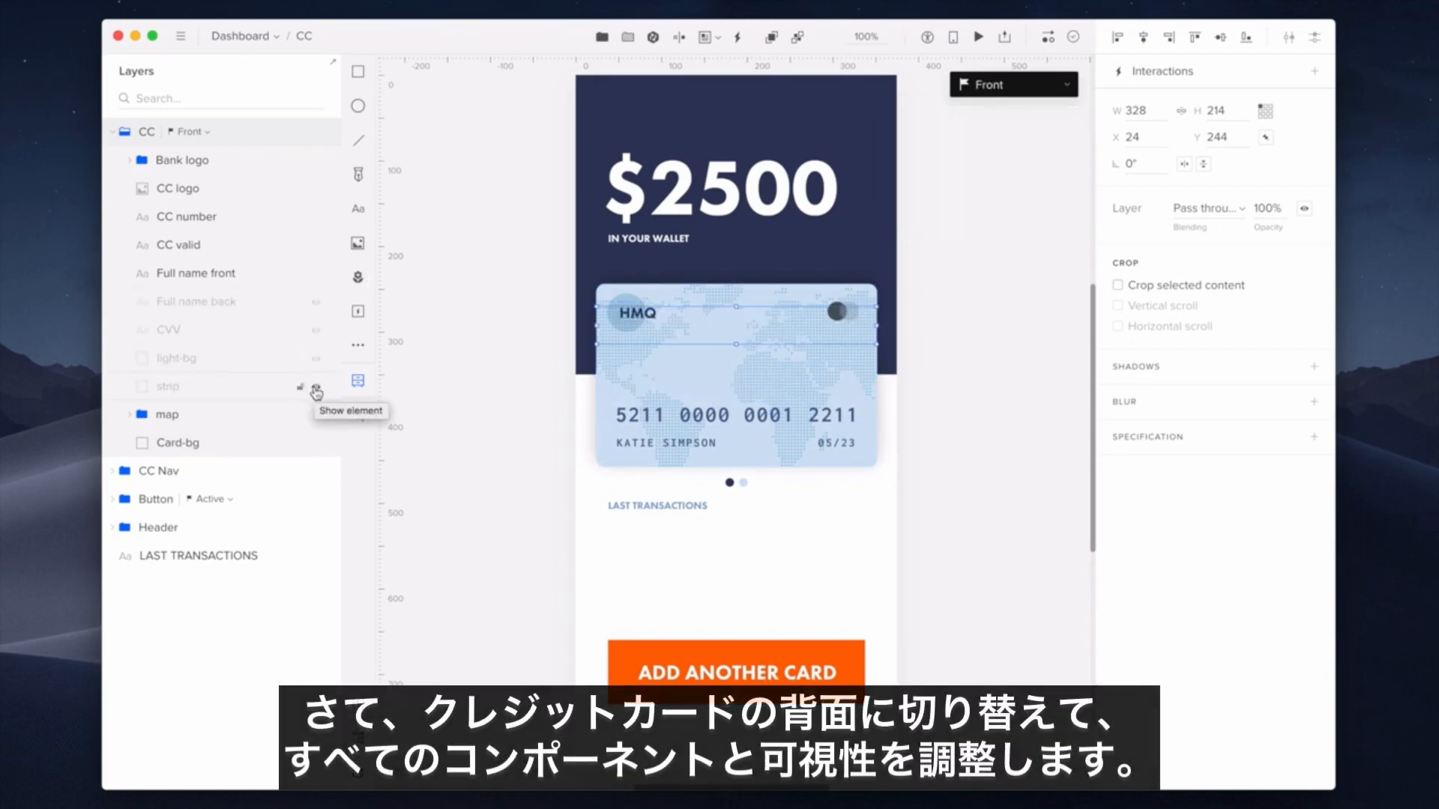
- In the Back state, hide the HMQ bank and chip logos and mirror the card number horizontally
left_click(1045, 85)
left_click(984, 154)
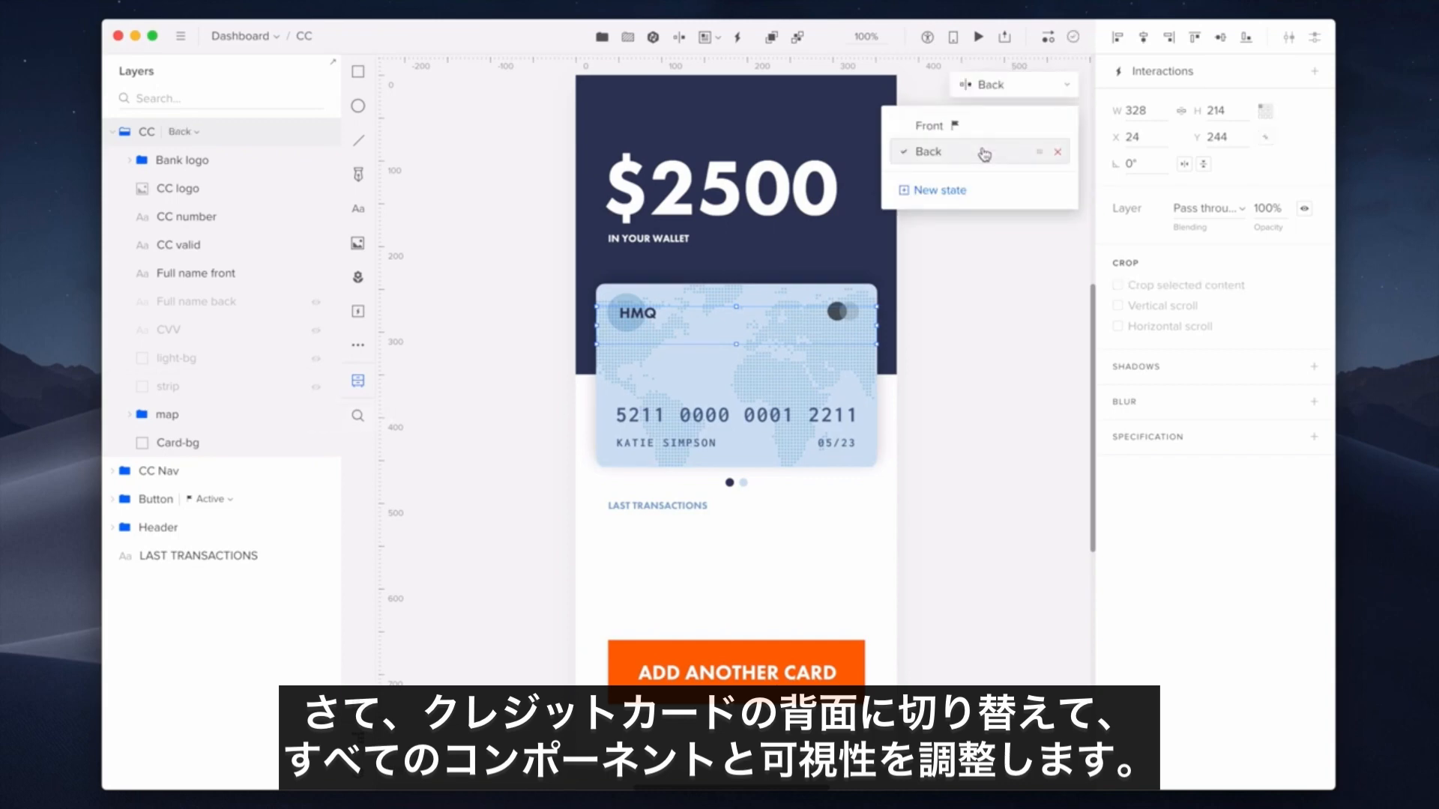
left_click(316, 160)
left_click(316, 188)
left_click(239, 219)
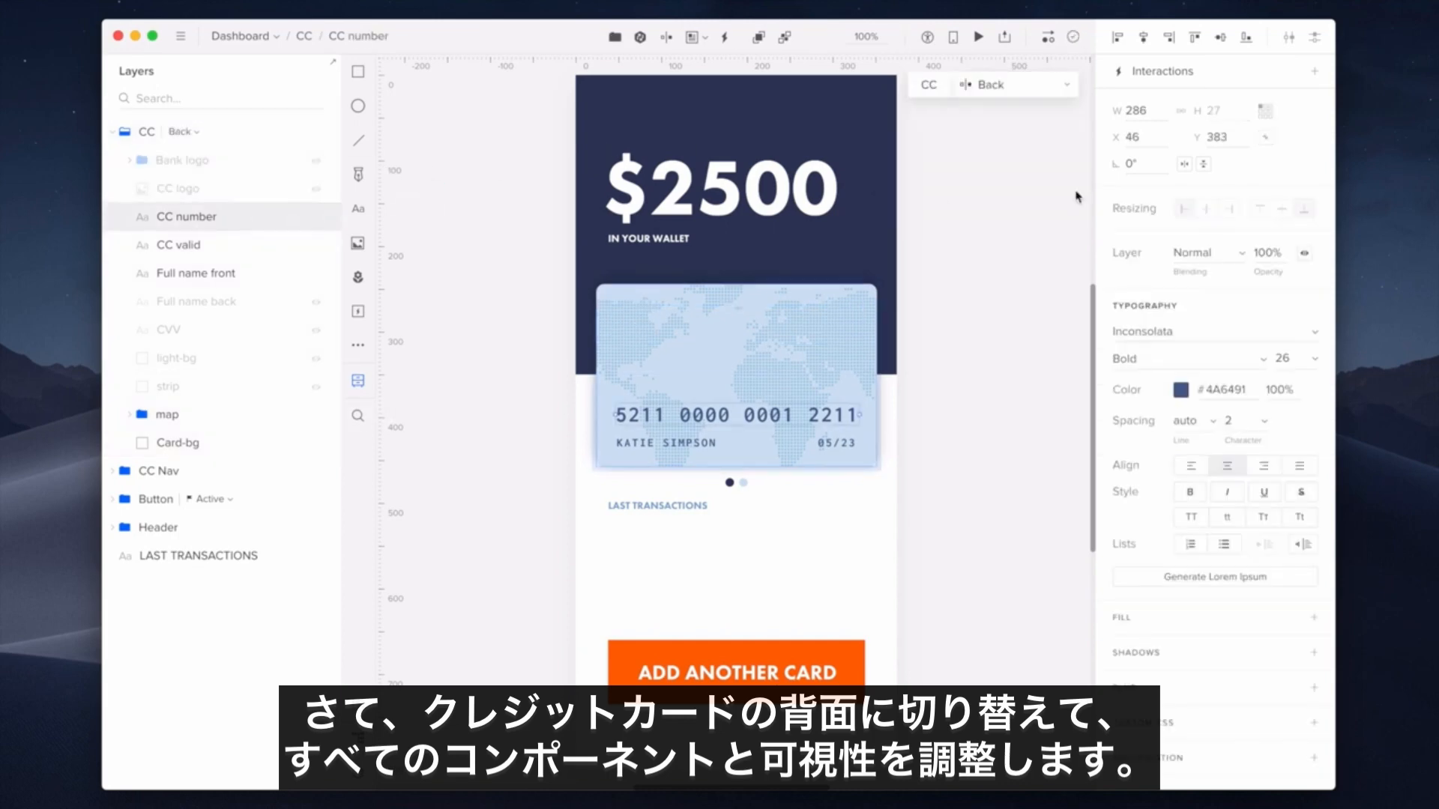
left_click(1184, 164)
left_click(1181, 424)
left_click(926, 619)
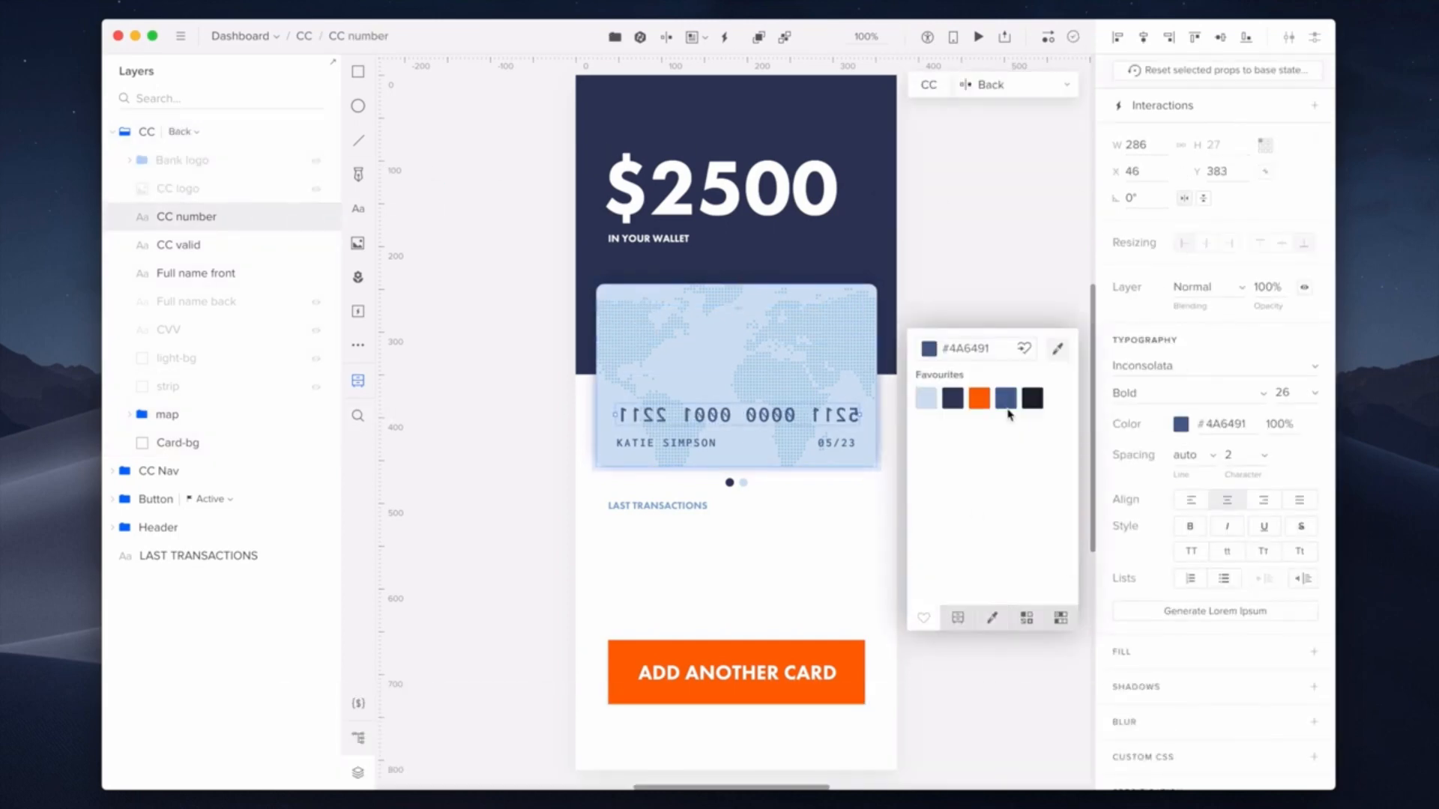
- On the Back, hide expiry and cardholder name; show signature, CVV 342, signature field and strip
left_click(247, 245)
left_click(315, 245)
left_click(315, 274)
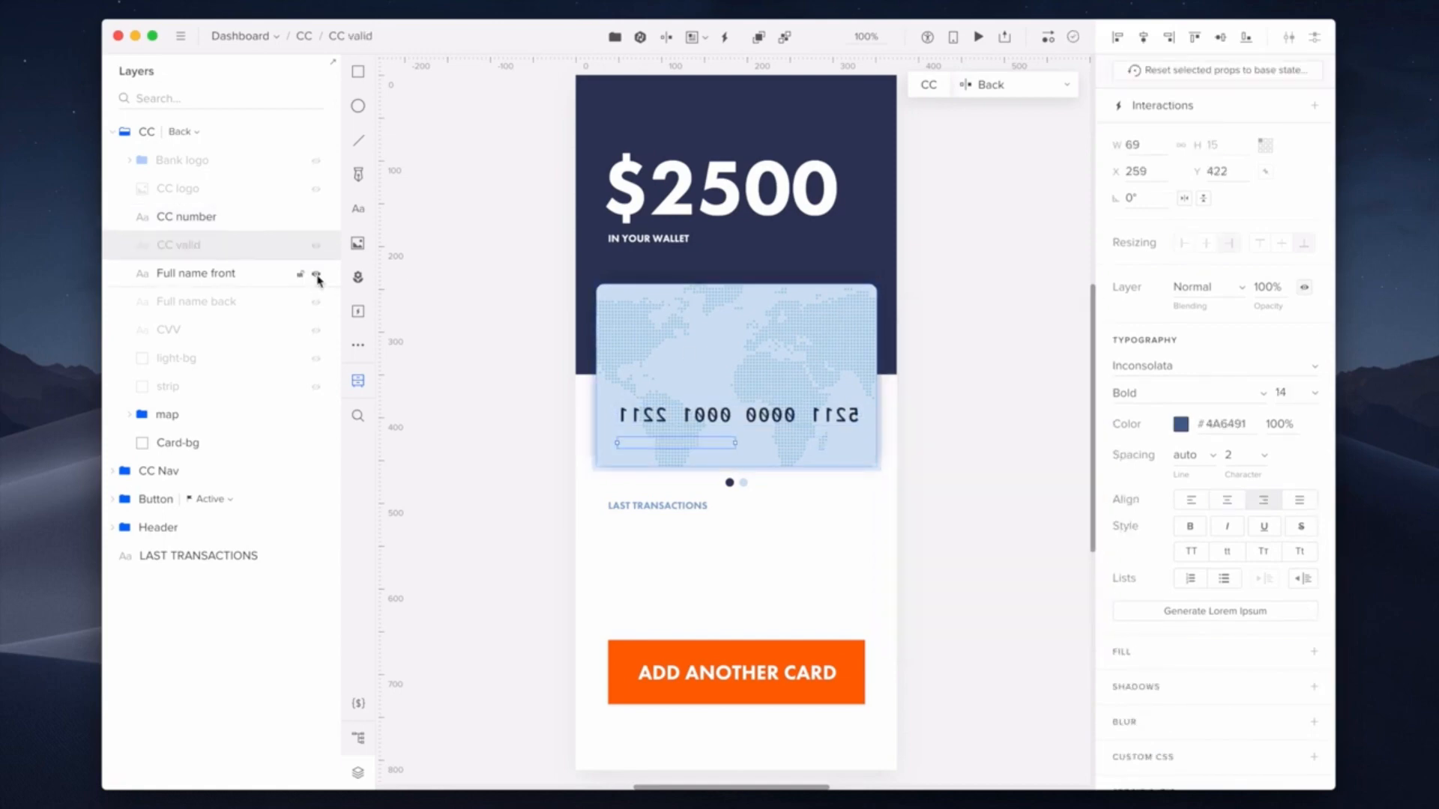
left_click(315, 302)
left_click(316, 330)
left_click(316, 359)
left_click(316, 387)
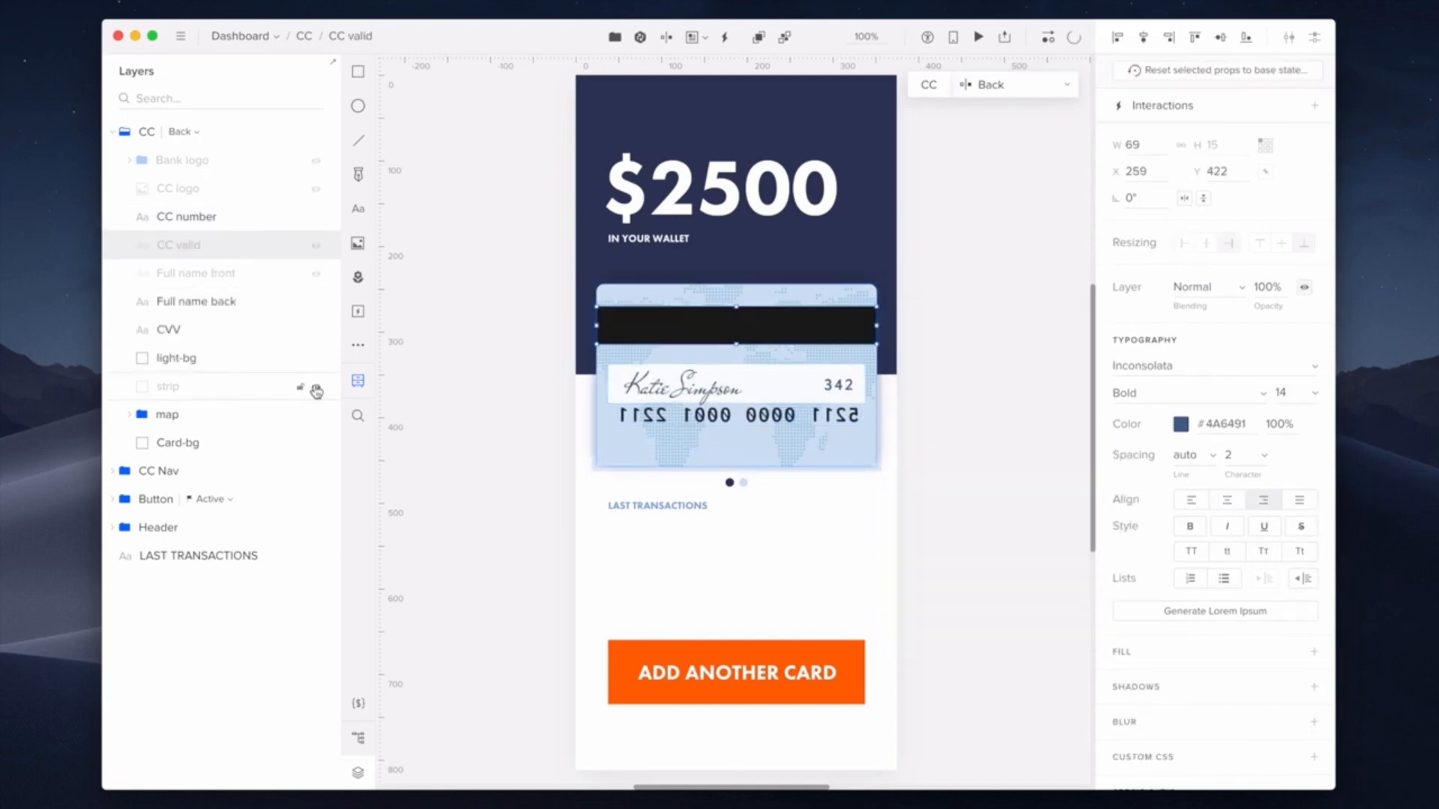
- Recolour the Back state's card background to dark blue #4A6491 and compare it with Front
left_click(212, 448)
left_click(1120, 384)
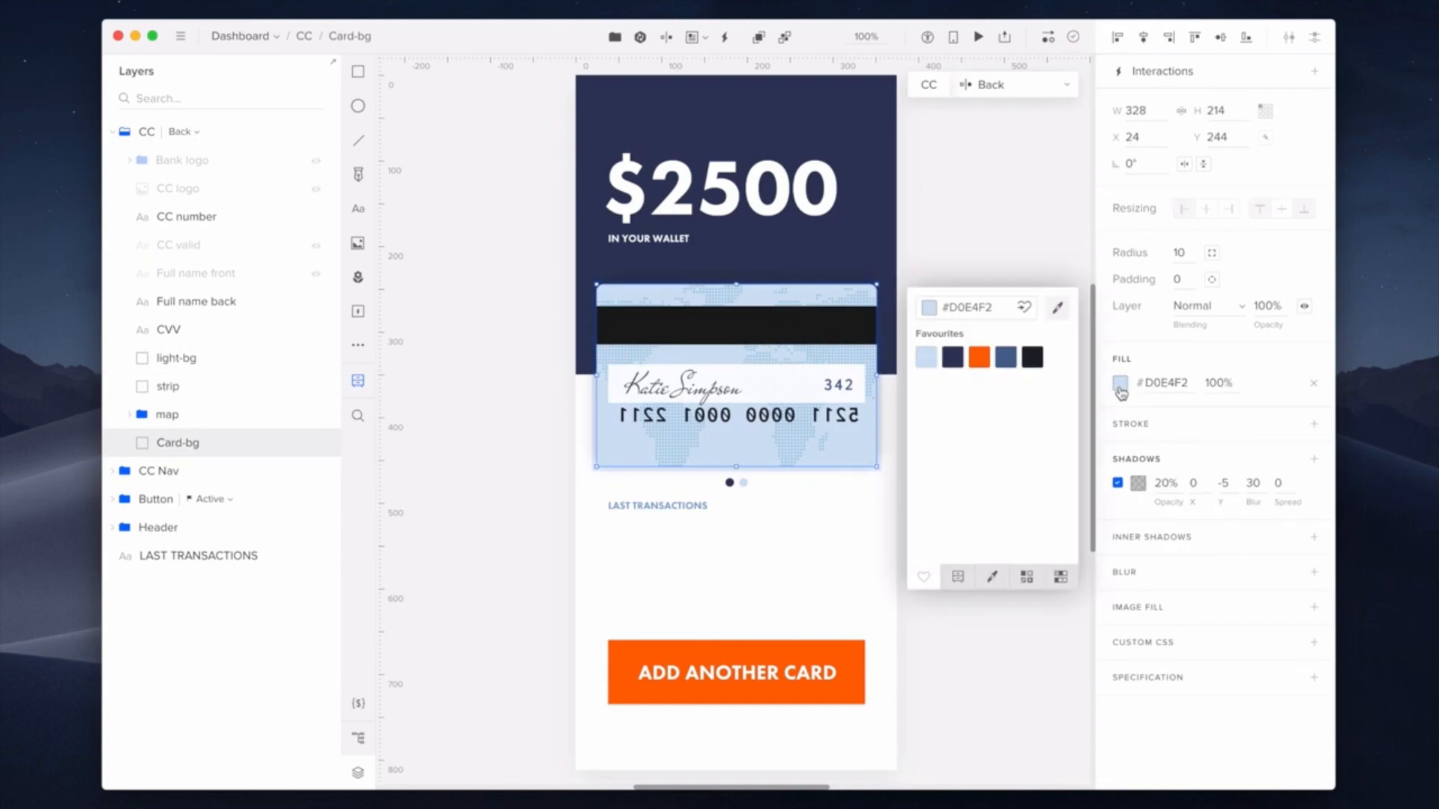
left_click(1005, 357)
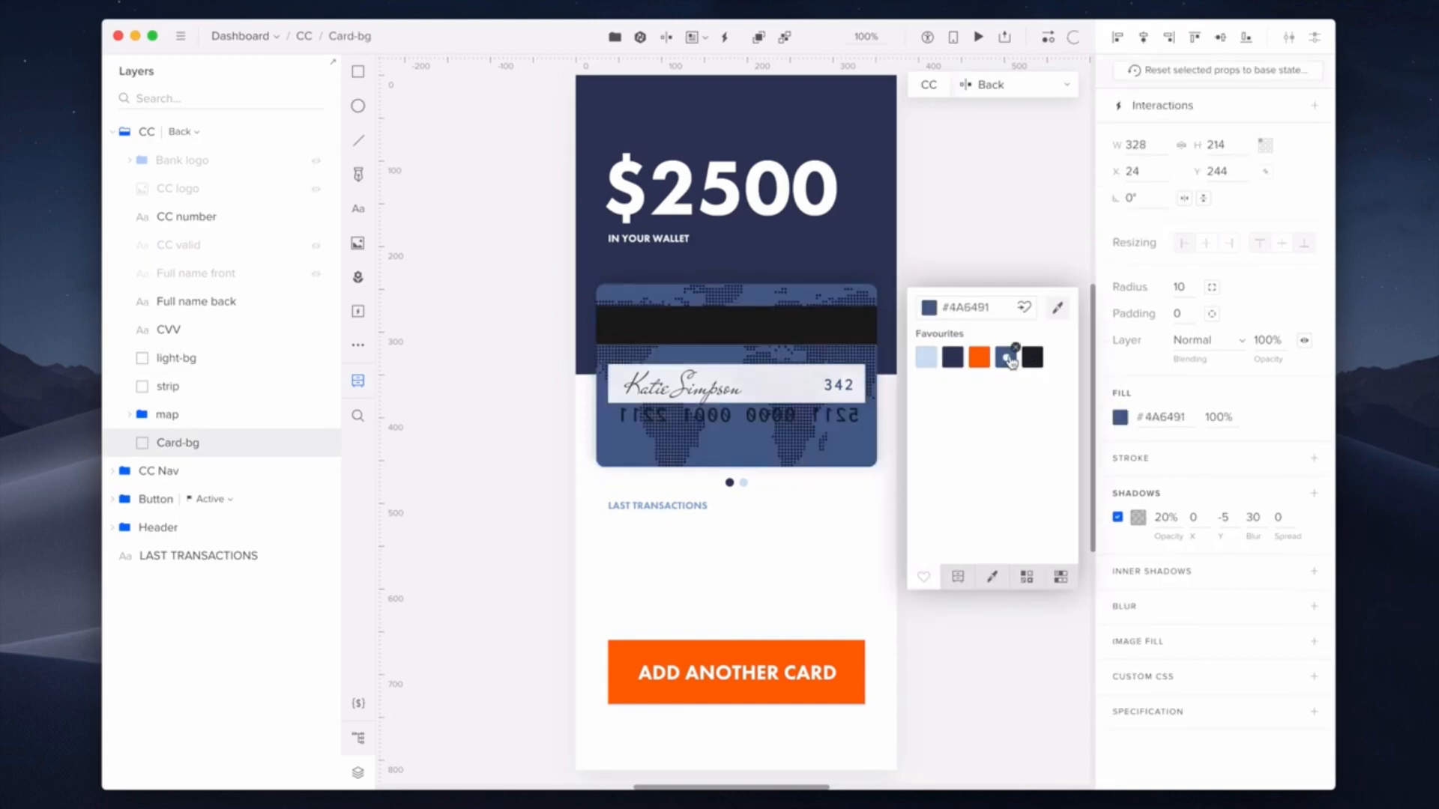
left_click(953, 358)
left_click(1022, 84)
left_click(987, 129)
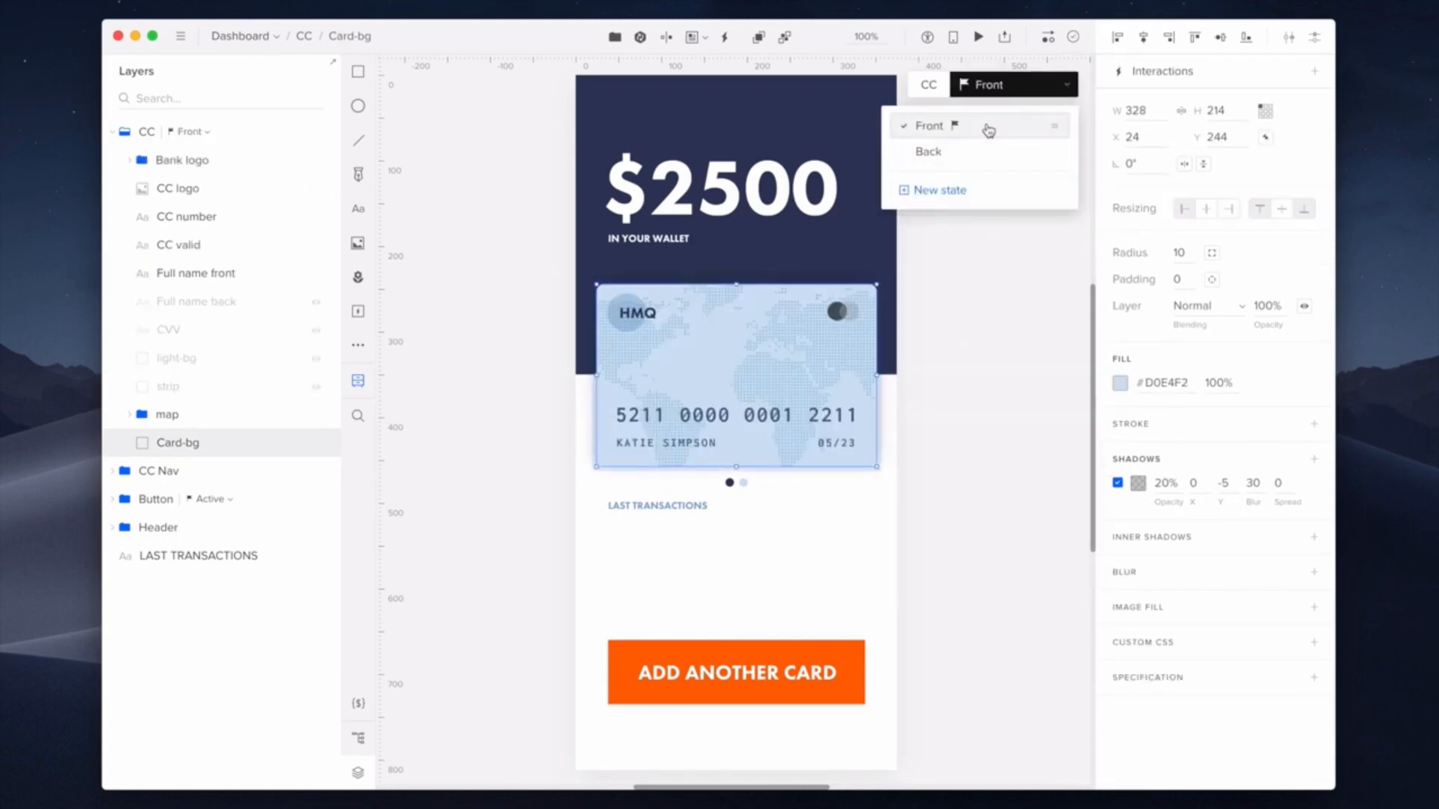
left_click(986, 153)
left_click(987, 129)
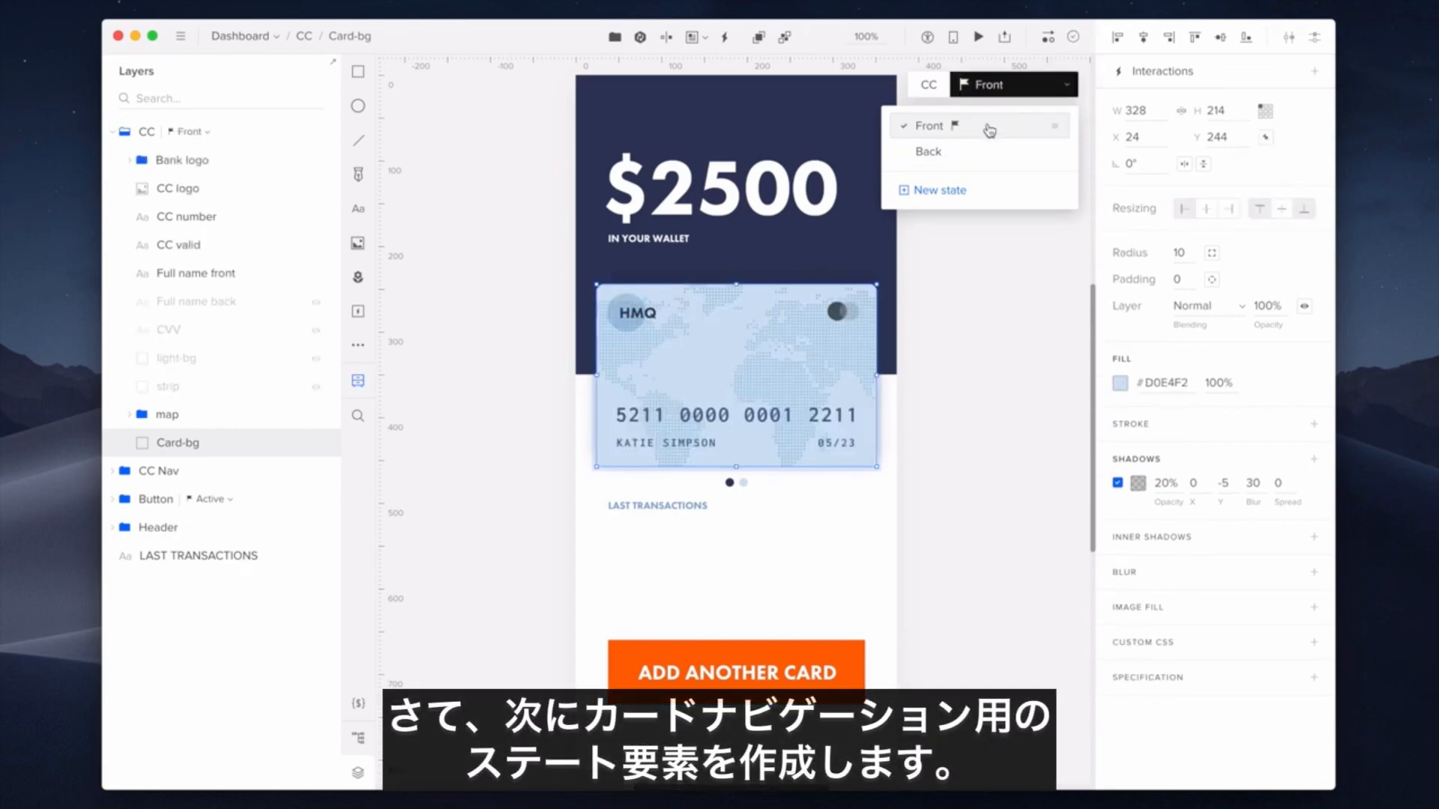
- Add a Back-visible state to the CC Nav dots and rename their base state Front-visible
left_click(112, 132)
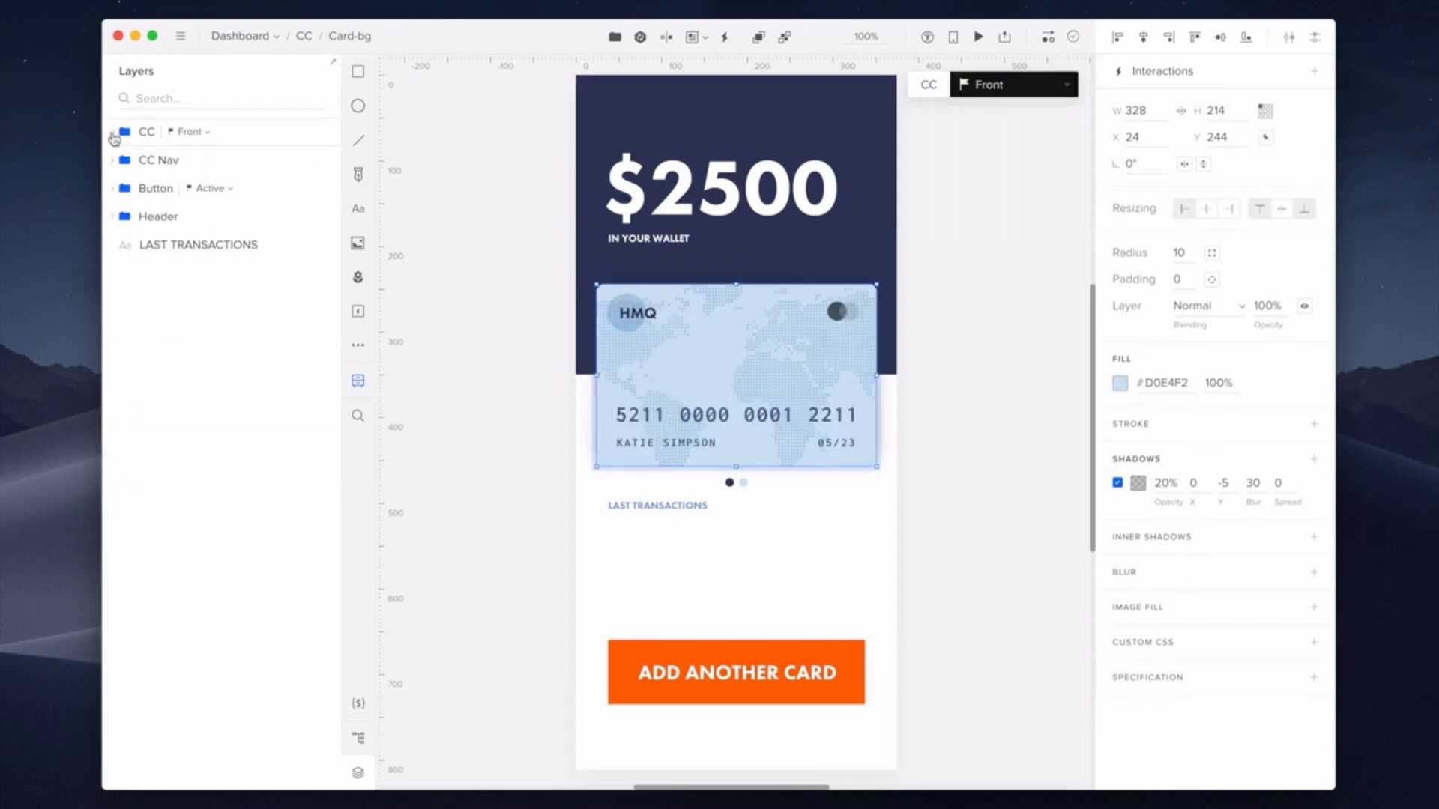
left_click(742, 484)
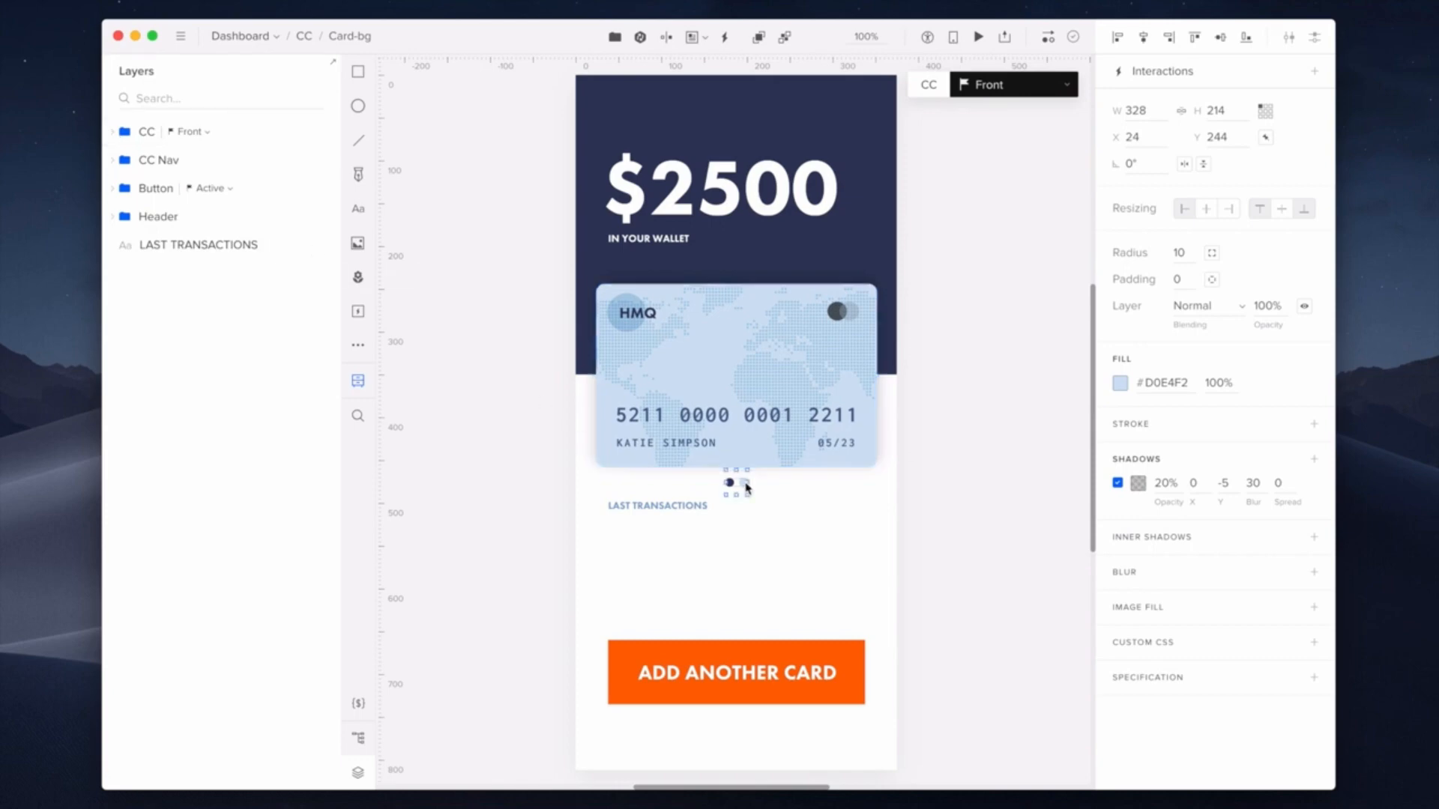
key("shift+s")
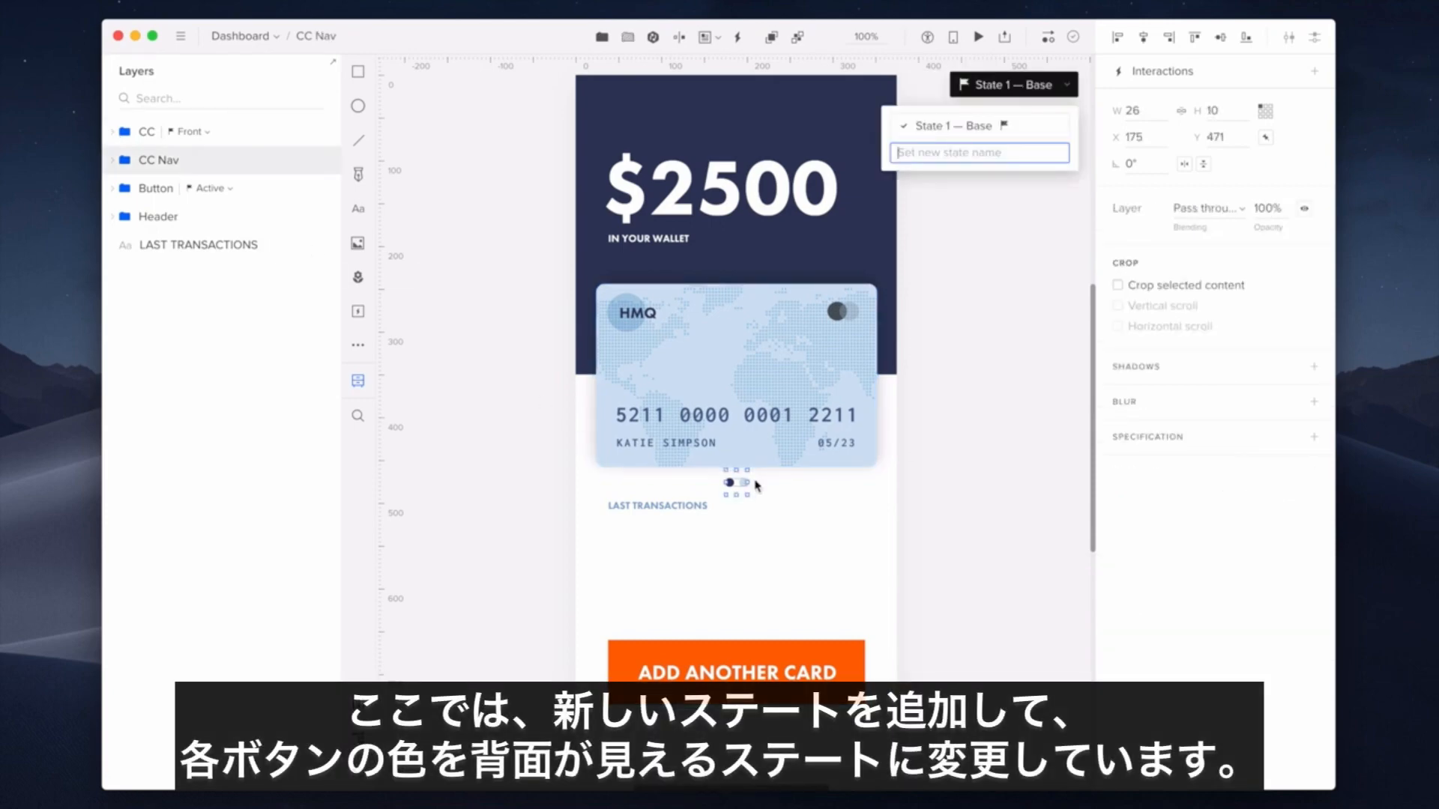
type("Back-visible")
key("Return")
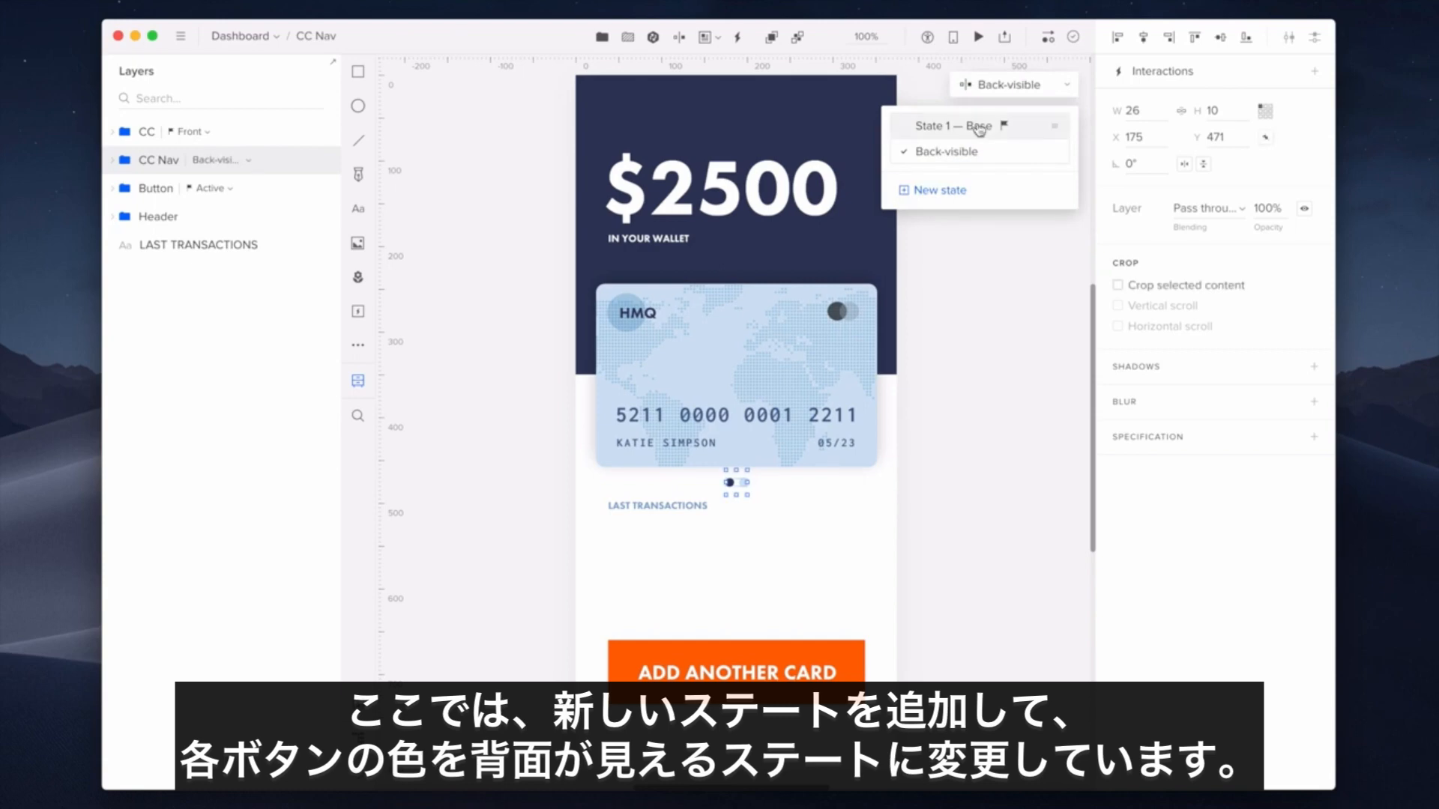
double_click(979, 127)
type("Front-visible")
key("Return")
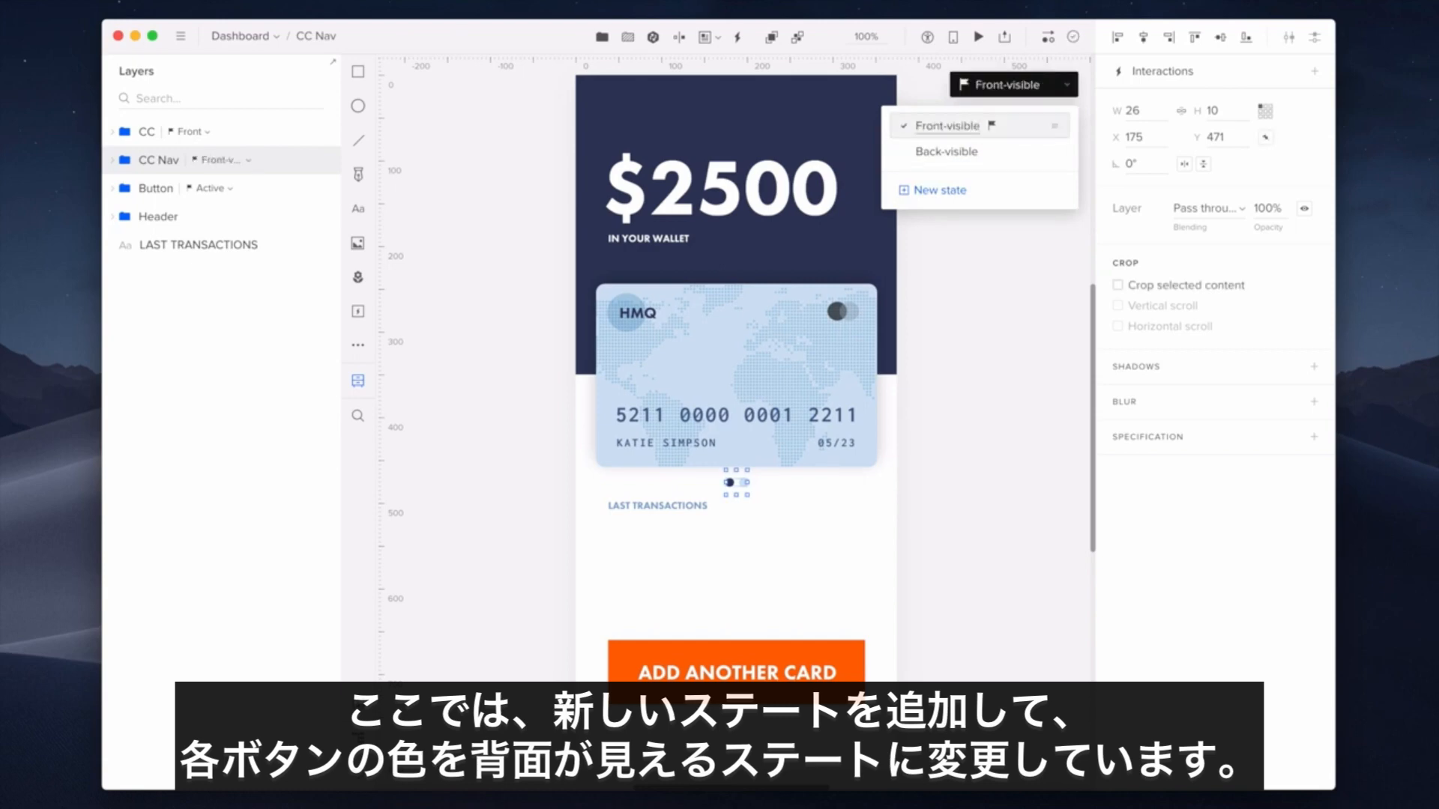
- In Back-visible, fill the Back dot #30395C and the Front dot #D0E4F2, then return to Front-visible
left_click(983, 150)
left_click(125, 160)
left_click(169, 190)
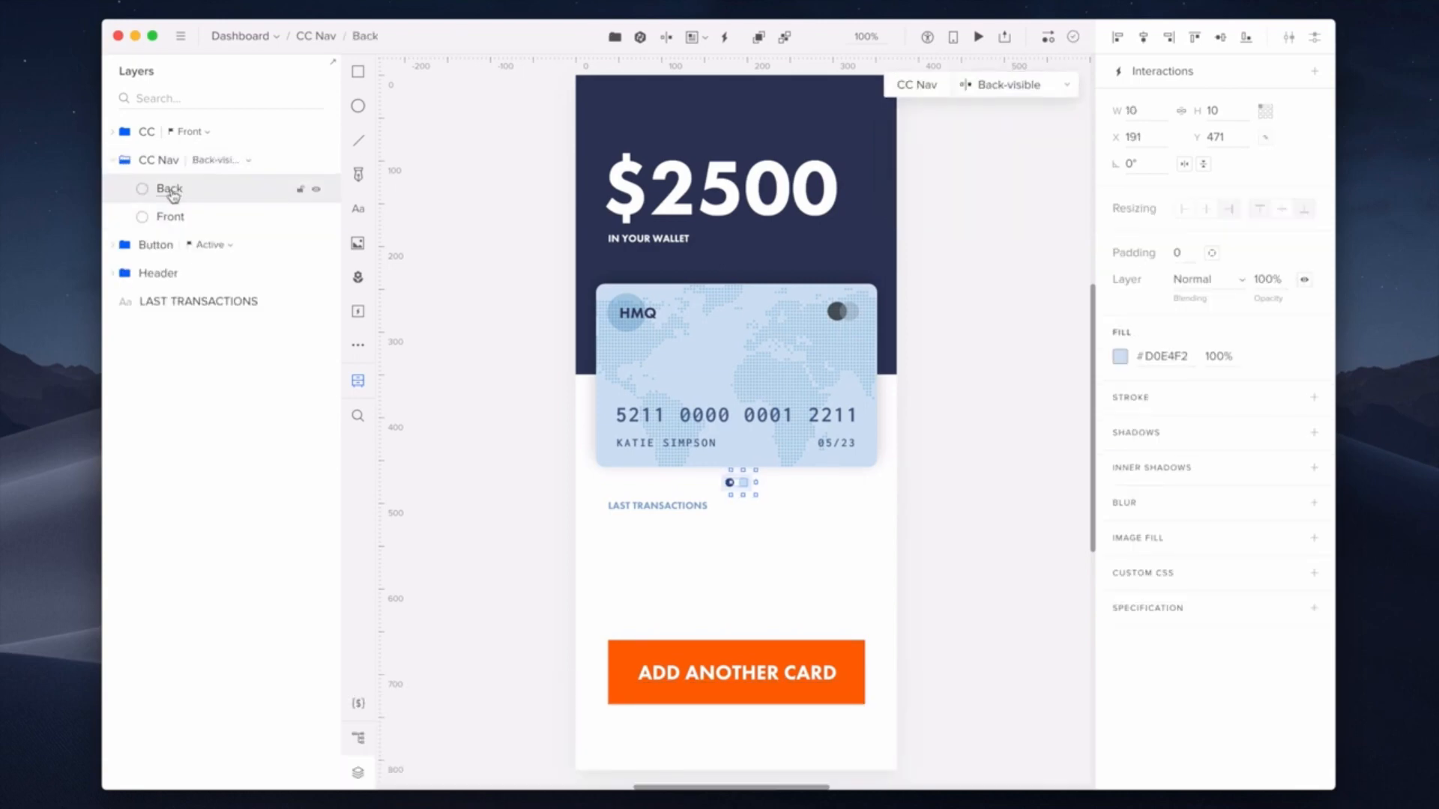
left_click(1120, 356)
left_click(954, 332)
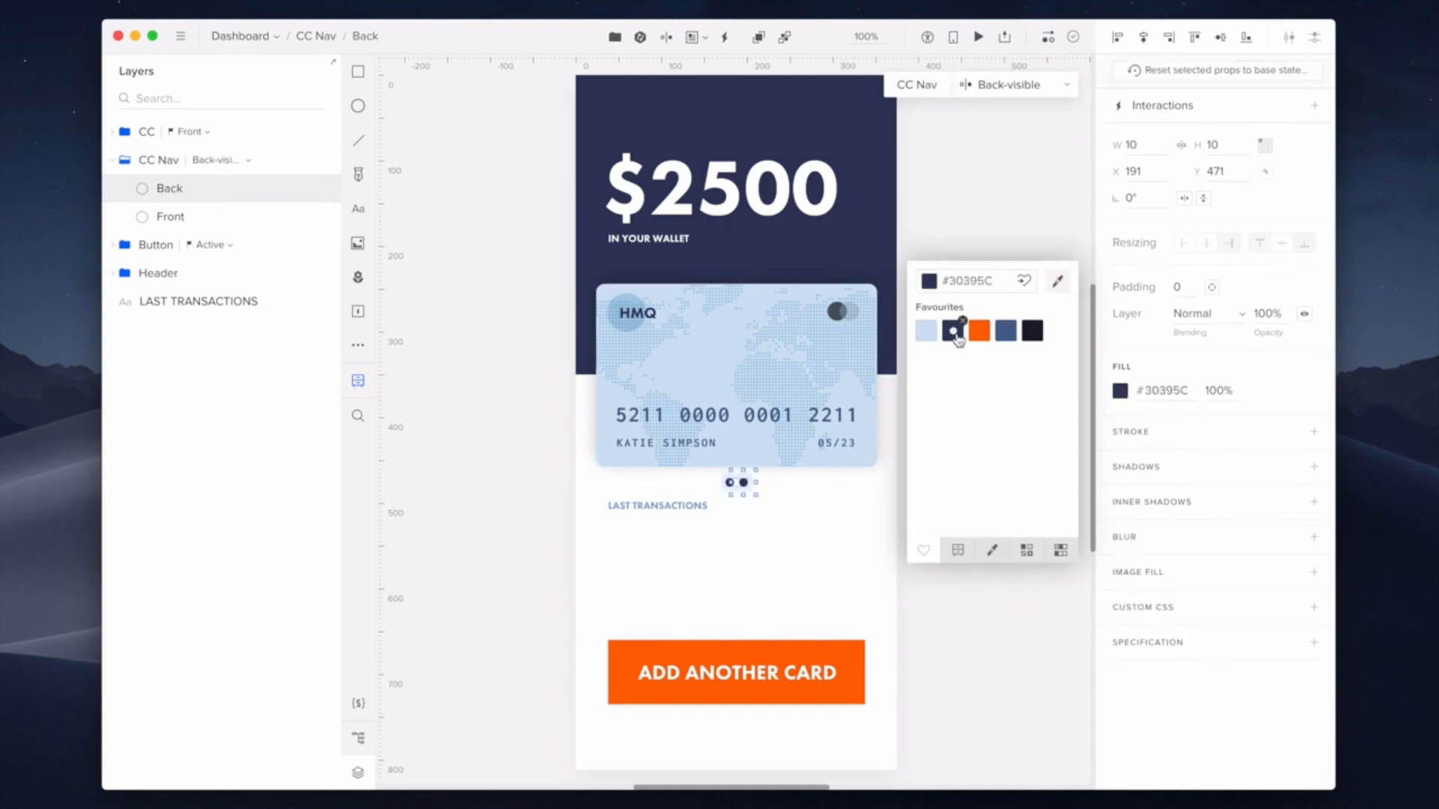
left_click(170, 216)
left_click(1119, 356)
left_click(927, 331)
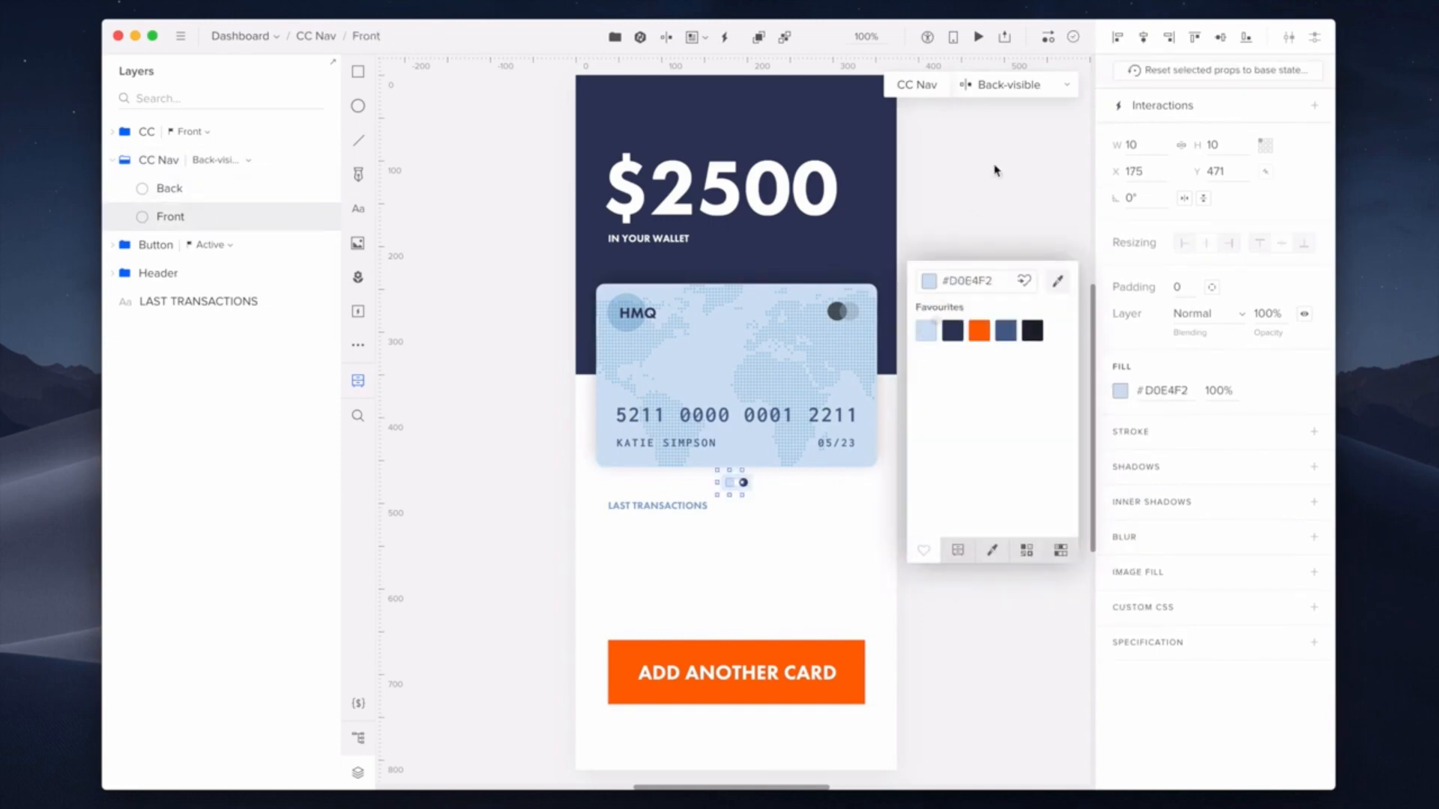
left_click(1033, 85)
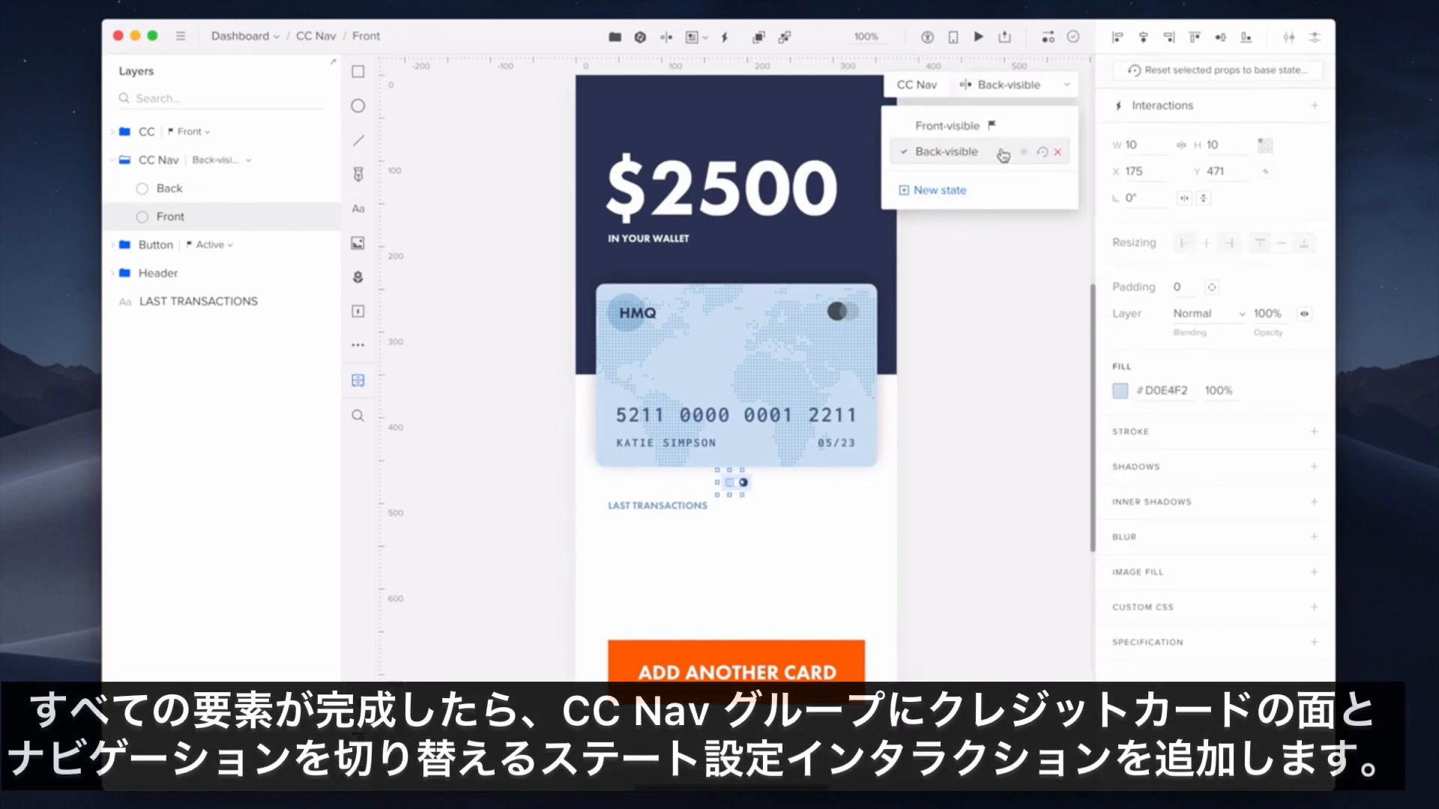
left_click(947, 125)
left_click(145, 162)
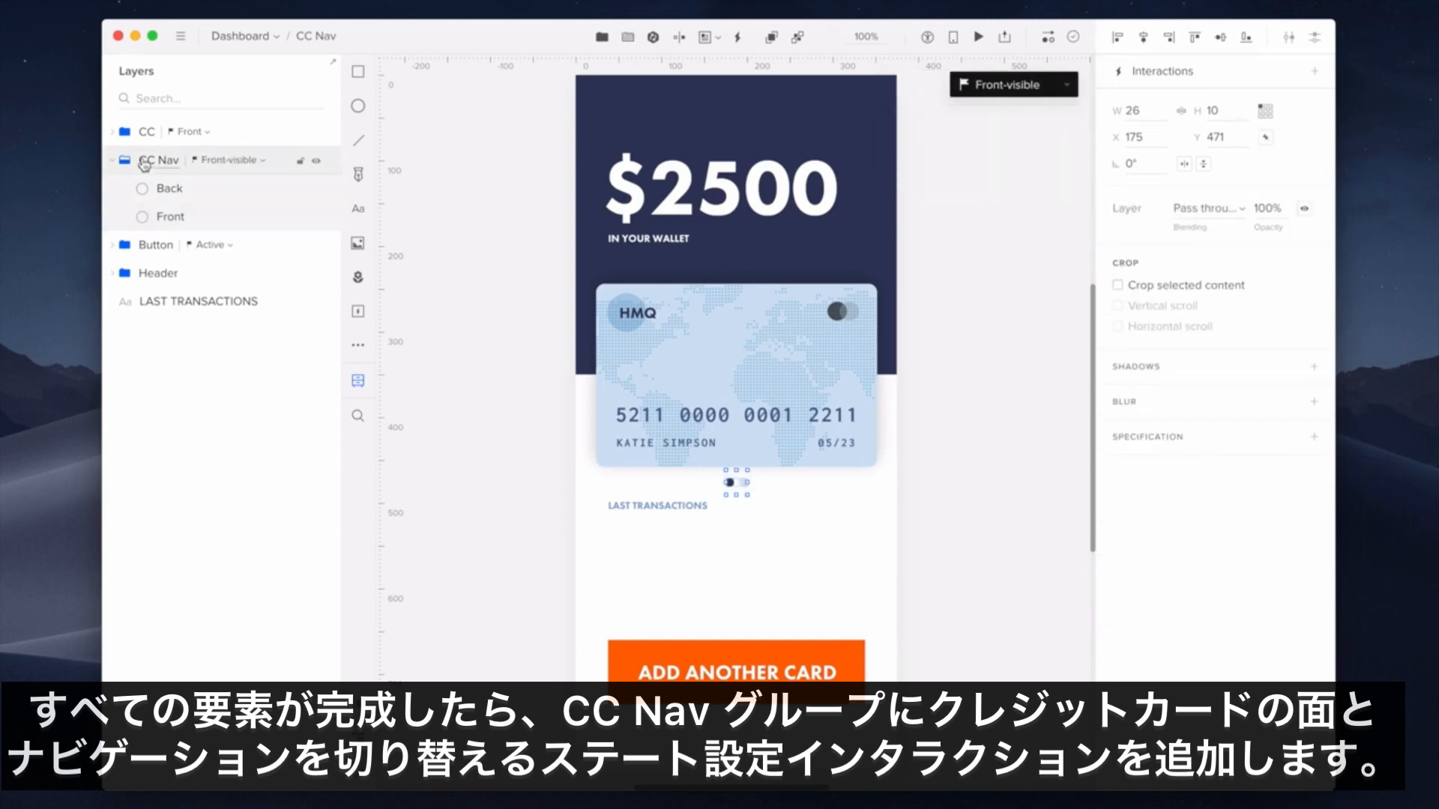
- Add a Click interaction on CC Nav that advances both CC Nav and CC to their next state
left_click(1230, 77)
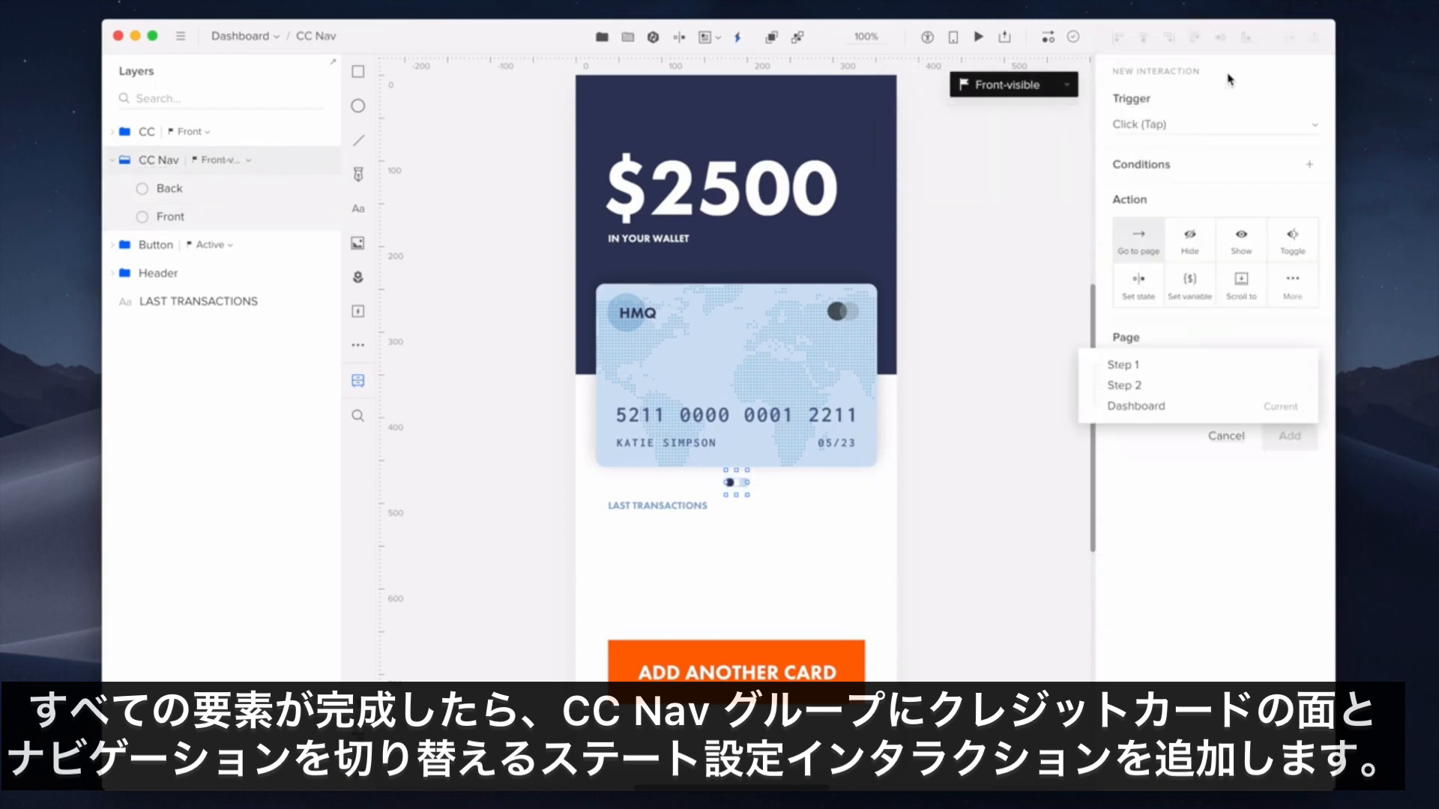
left_click(1292, 283)
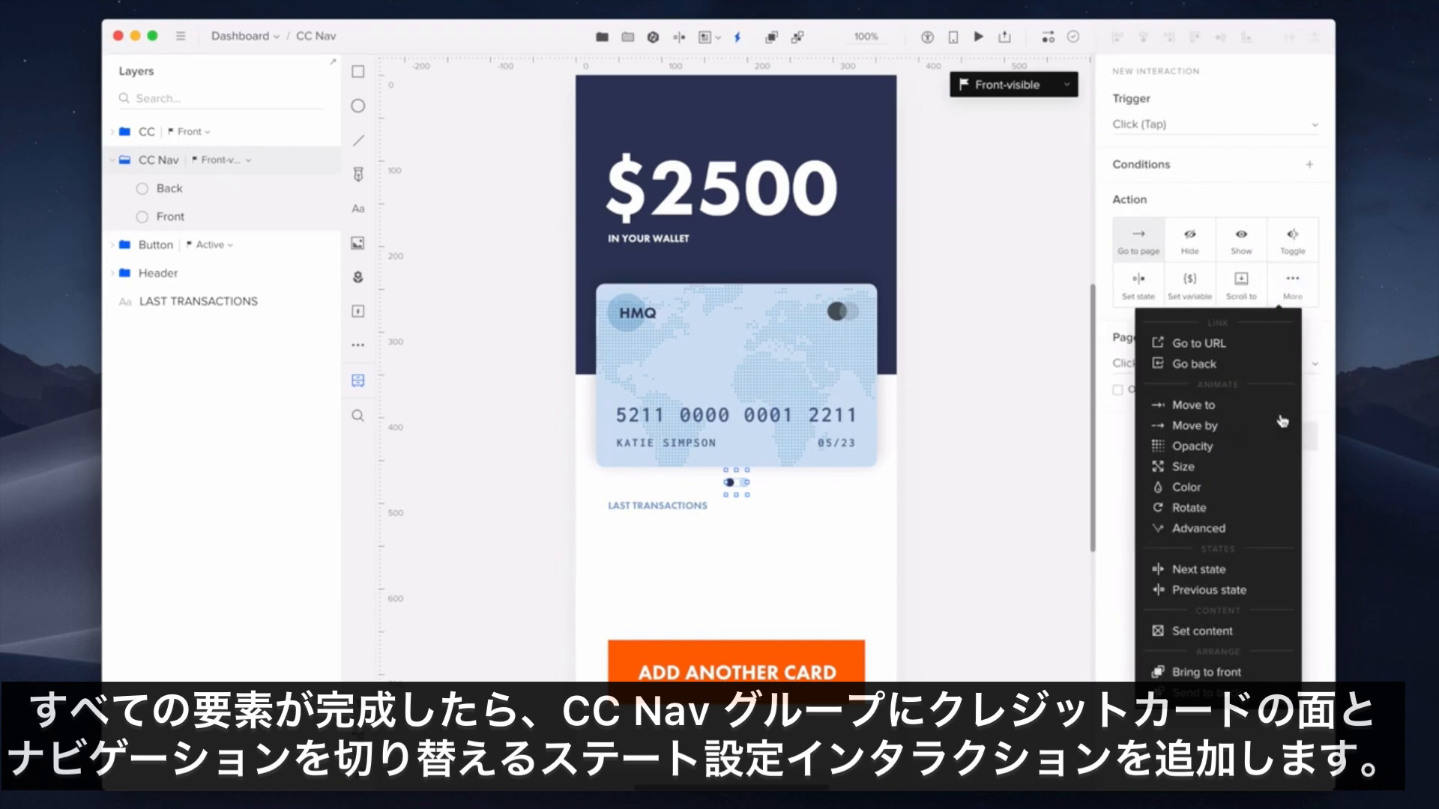
left_click(1273, 567)
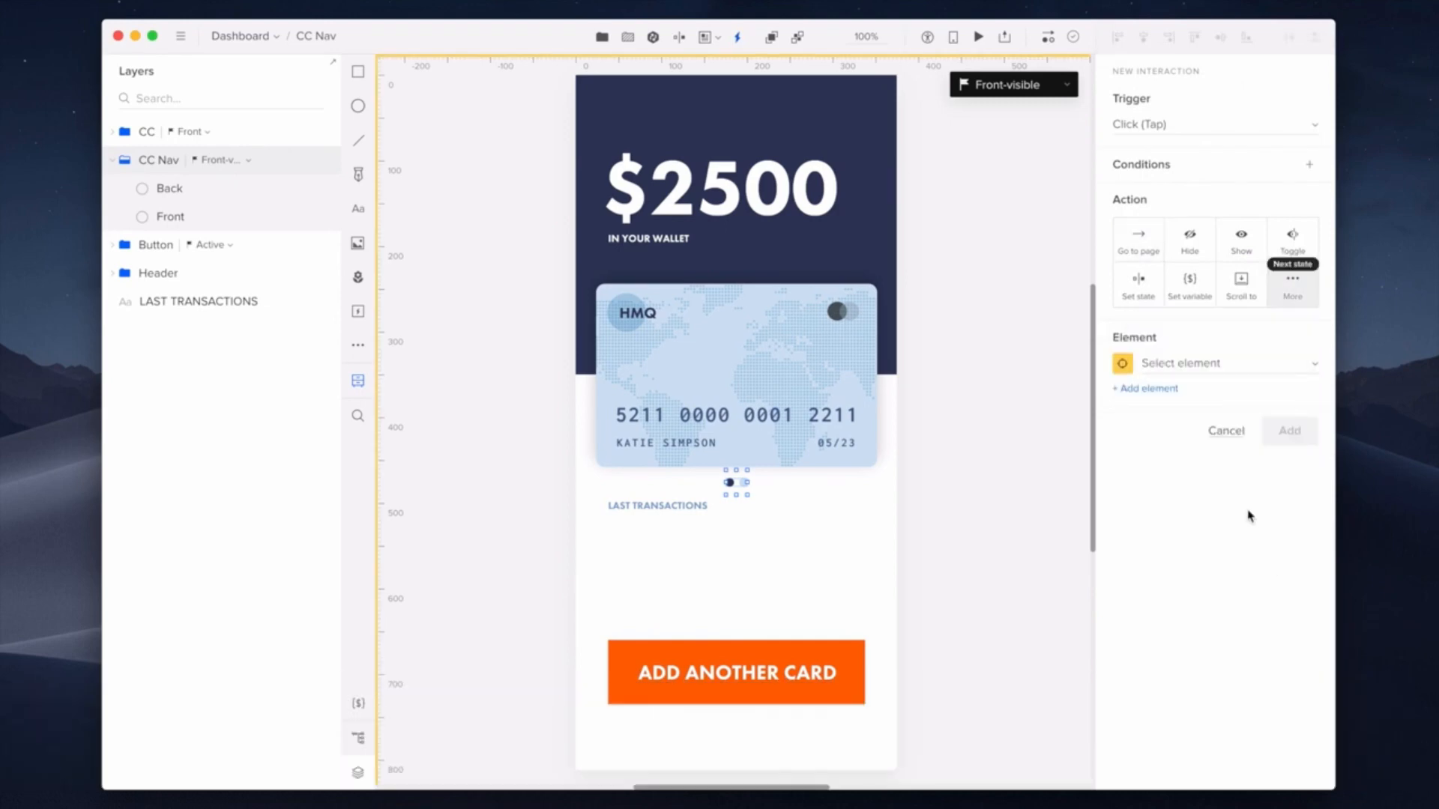
left_click(1237, 365)
left_click(1221, 439)
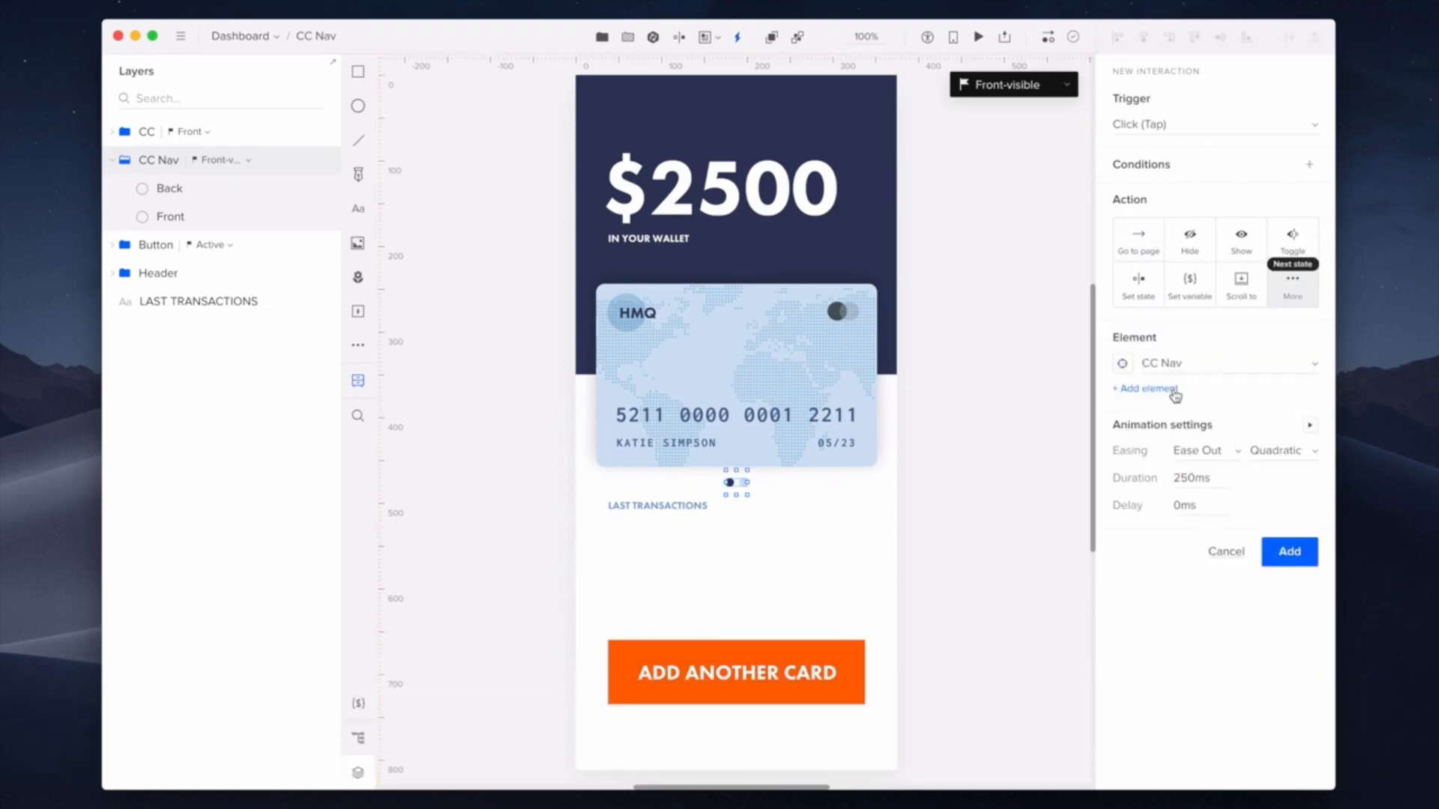
left_click(1172, 386)
left_click(1214, 444)
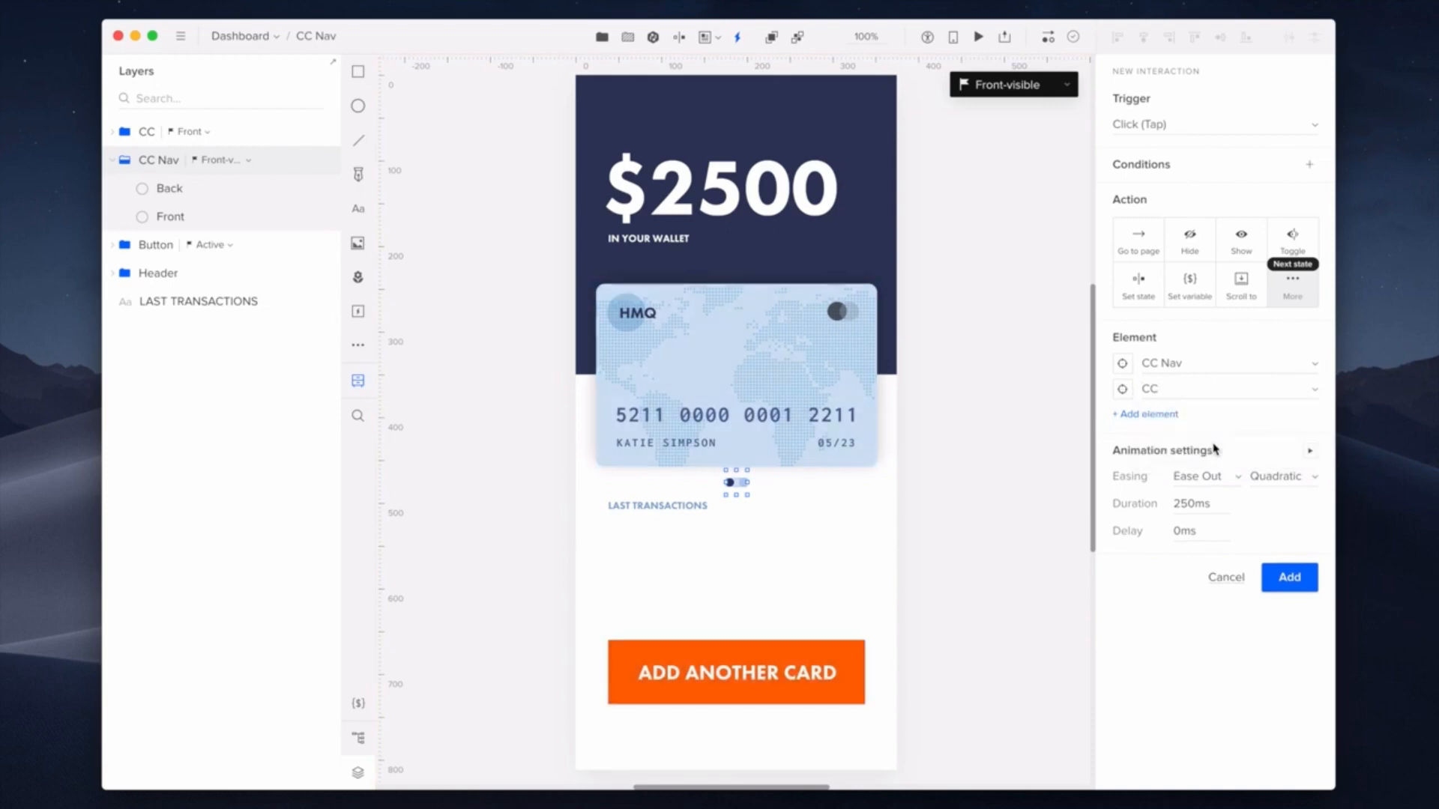
left_click(1311, 577)
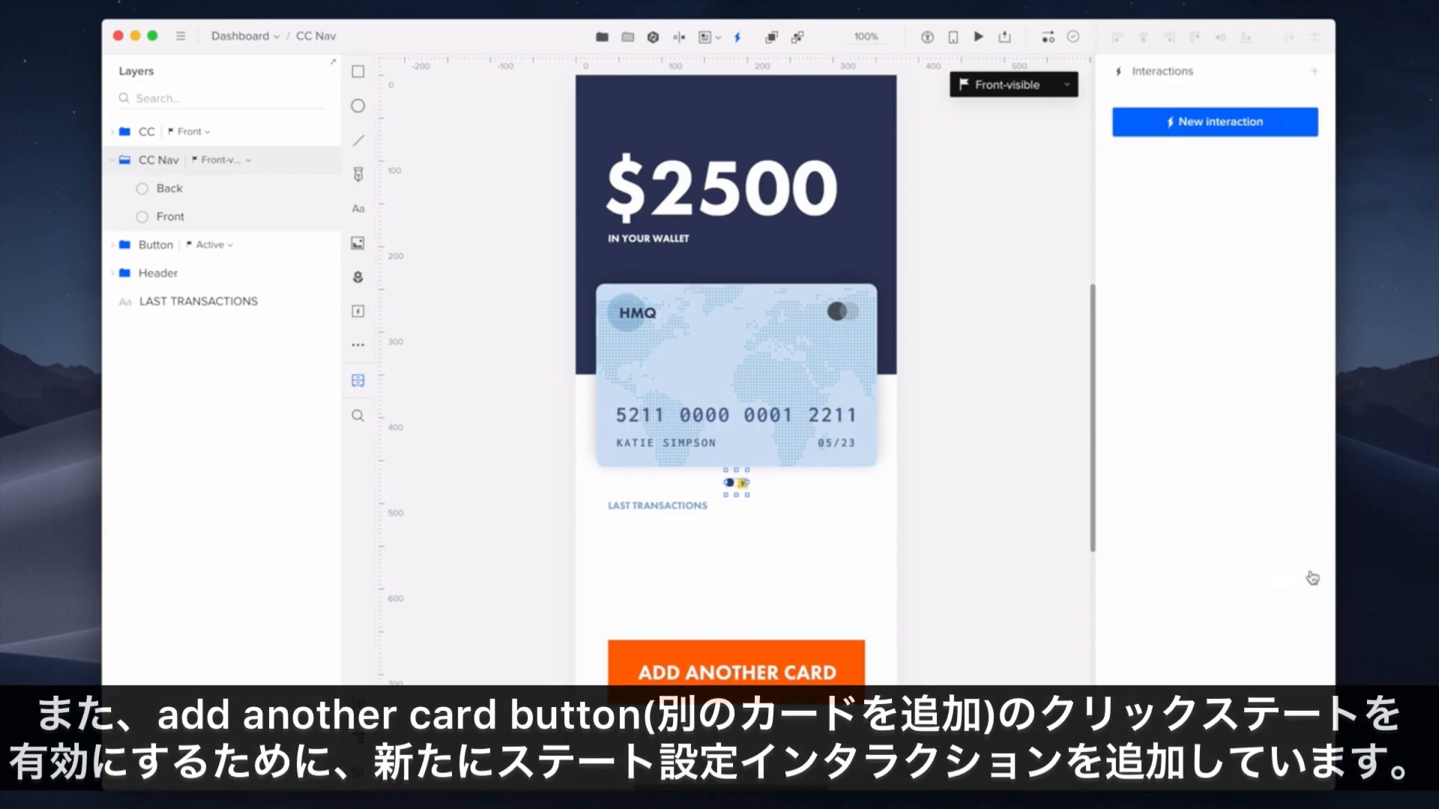
left_click(852, 675)
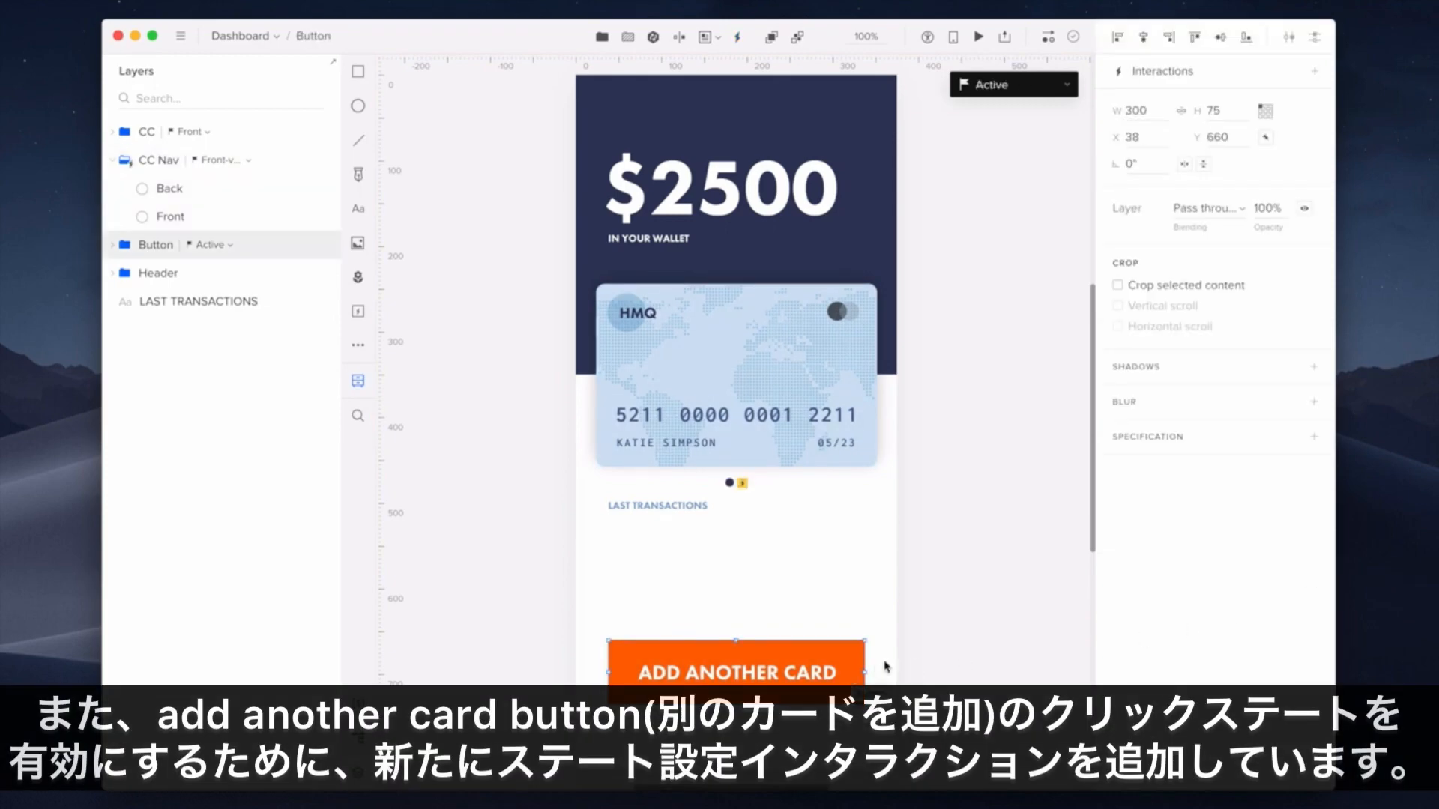
- Add a Click interaction setting the Button to its Clicked state with a 100ms duration
left_click(1314, 71)
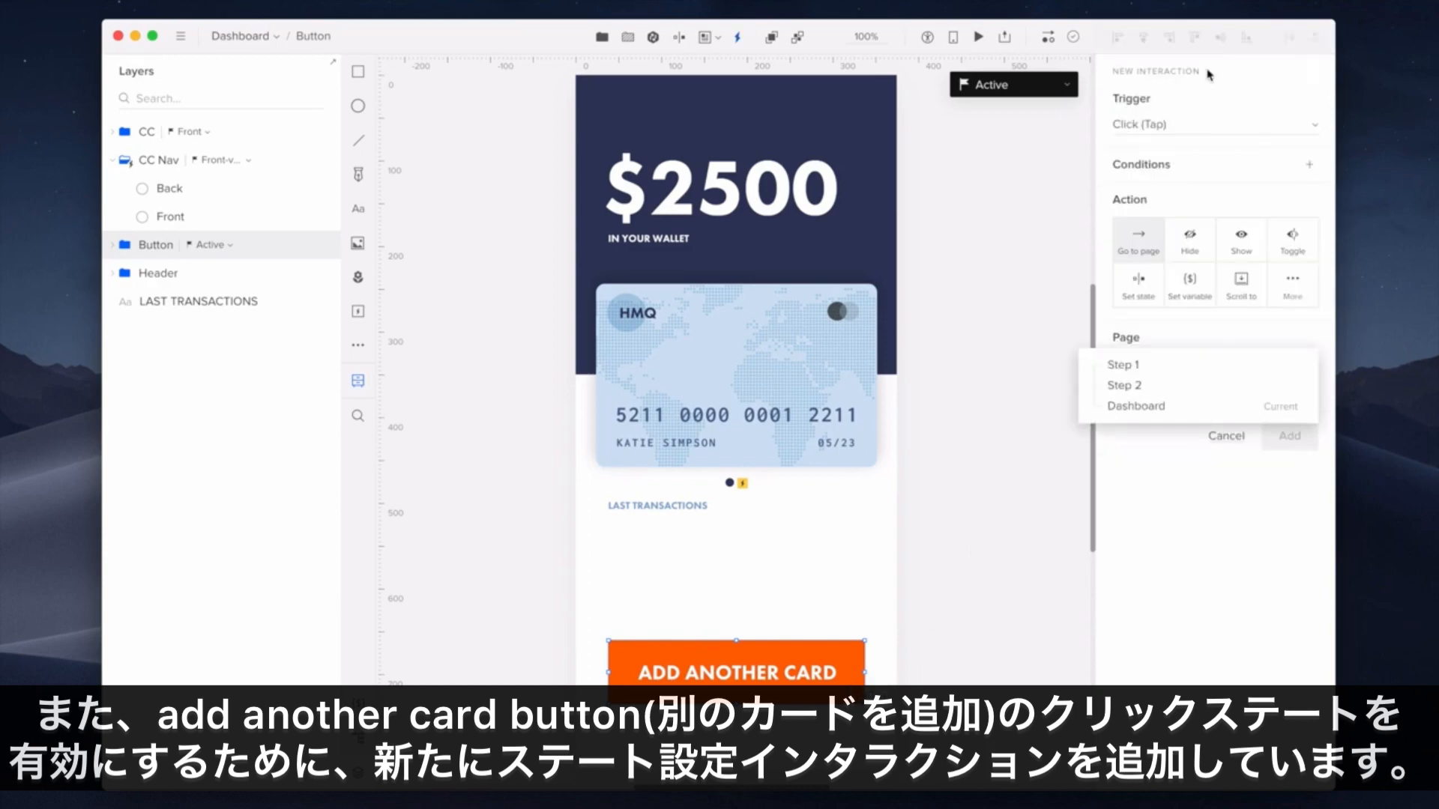
left_click(1154, 283)
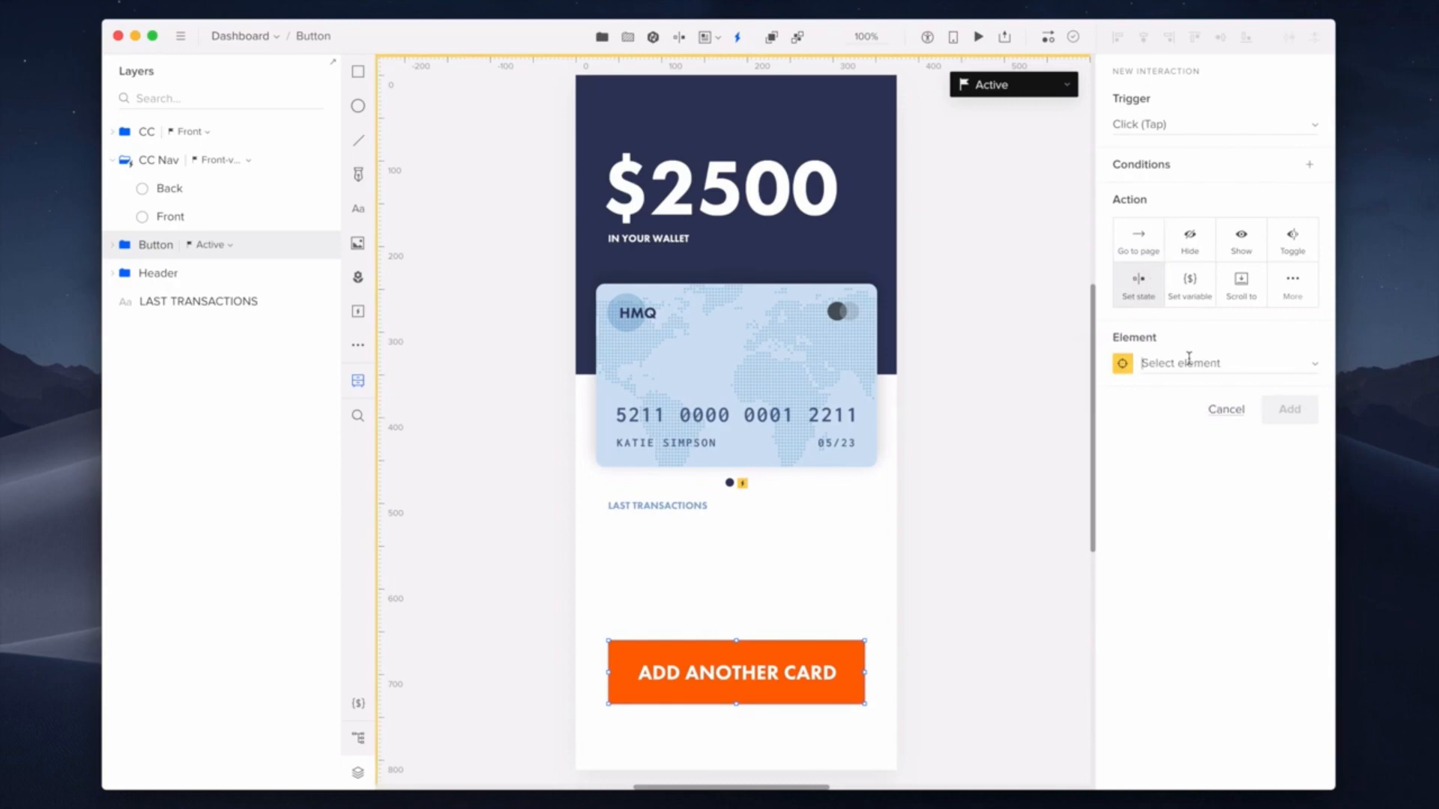
left_click(1190, 363)
left_click(1218, 395)
left_click(1224, 428)
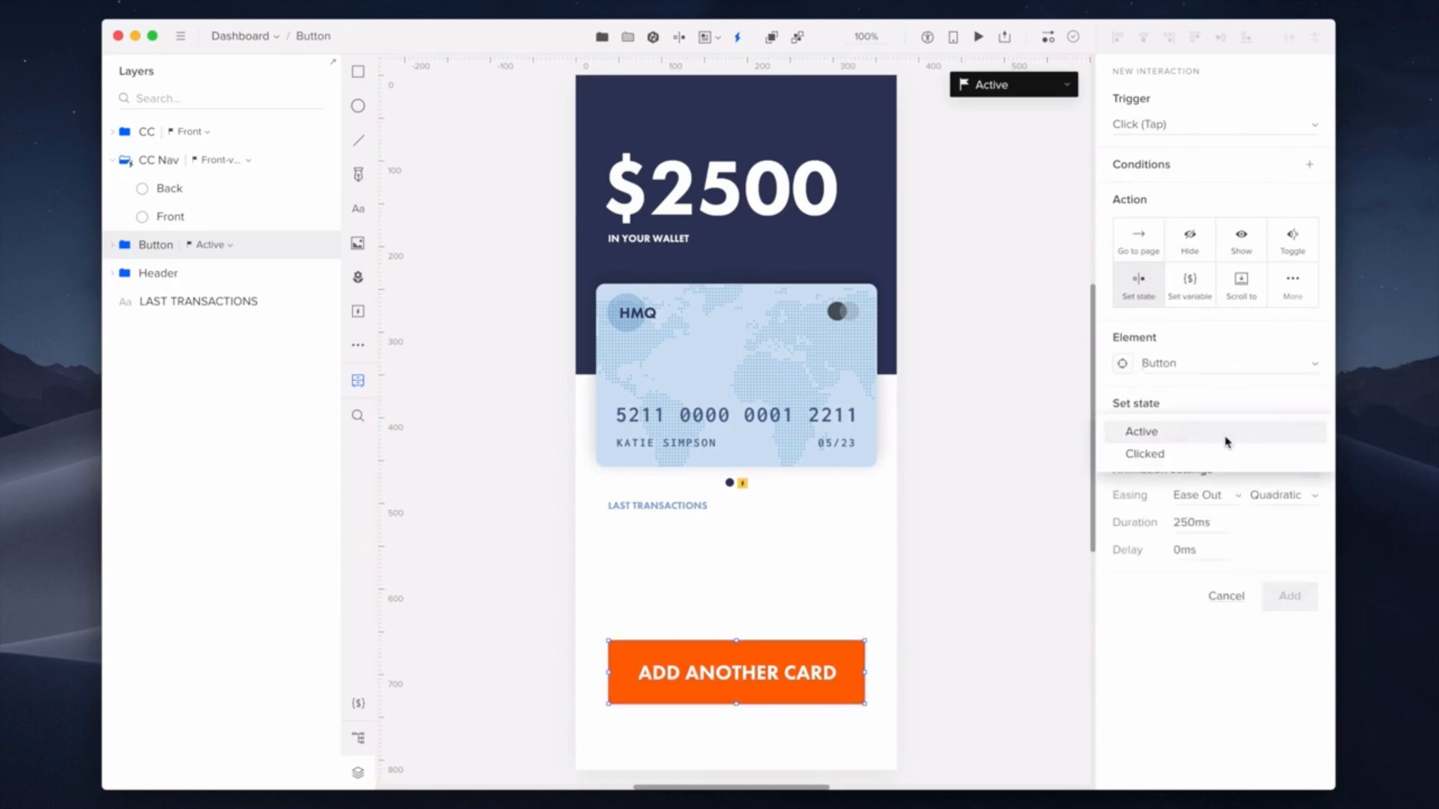
left_click(1226, 453)
left_click(1217, 517)
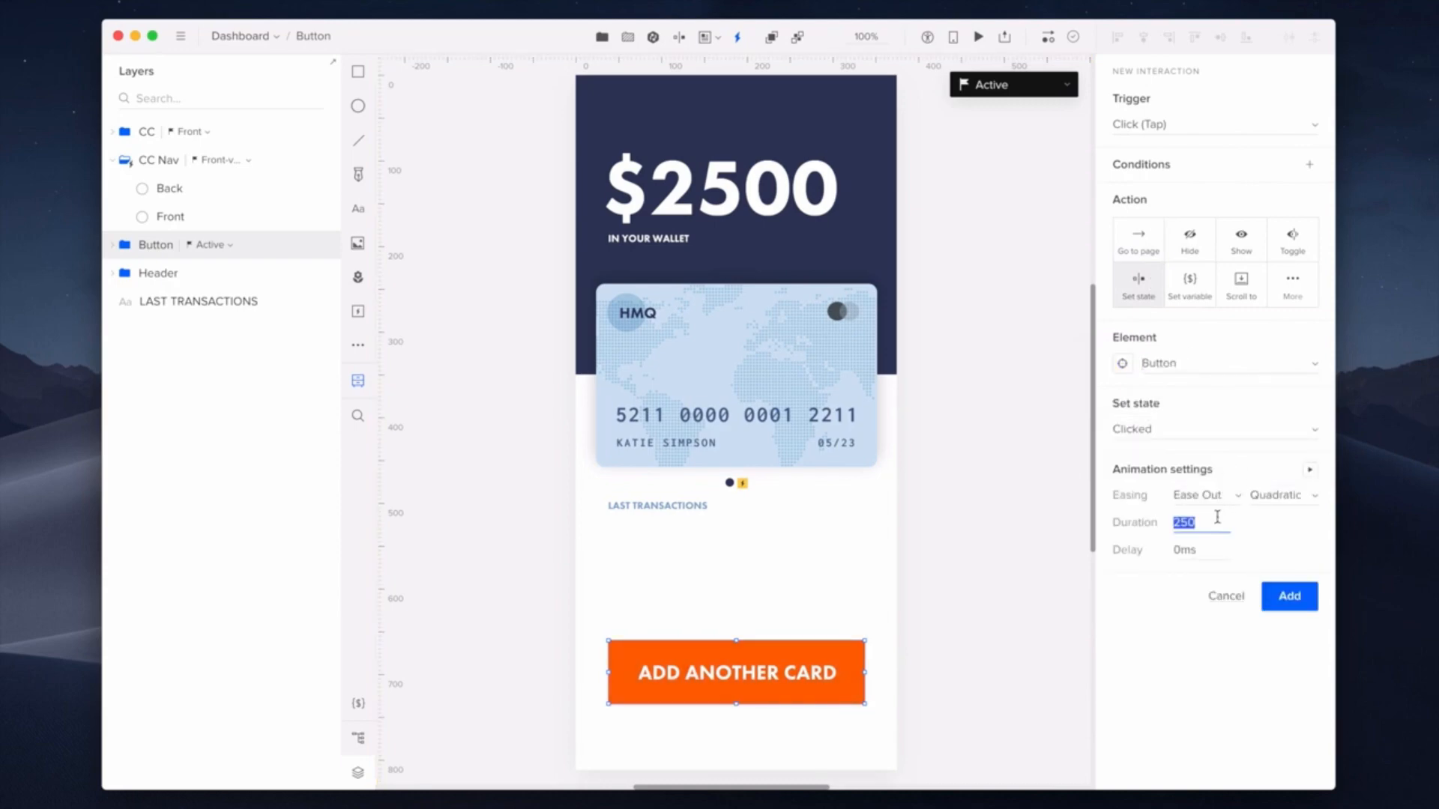
type("100")
key("Return")
left_click(1307, 596)
- Add a State changed interaction setting the Button to Active over 100ms after a 45ms delay
left_click(1286, 205)
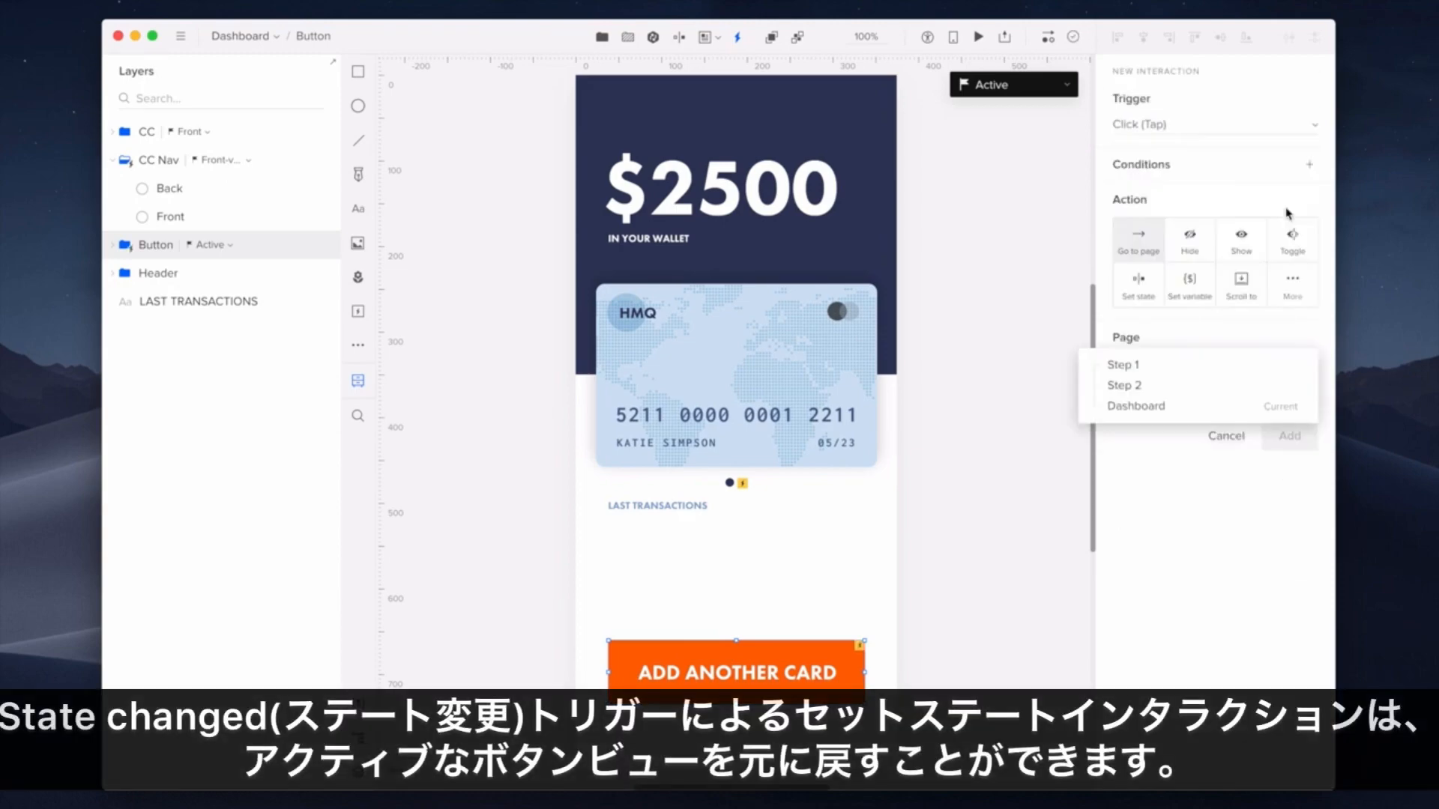
left_click(1244, 135)
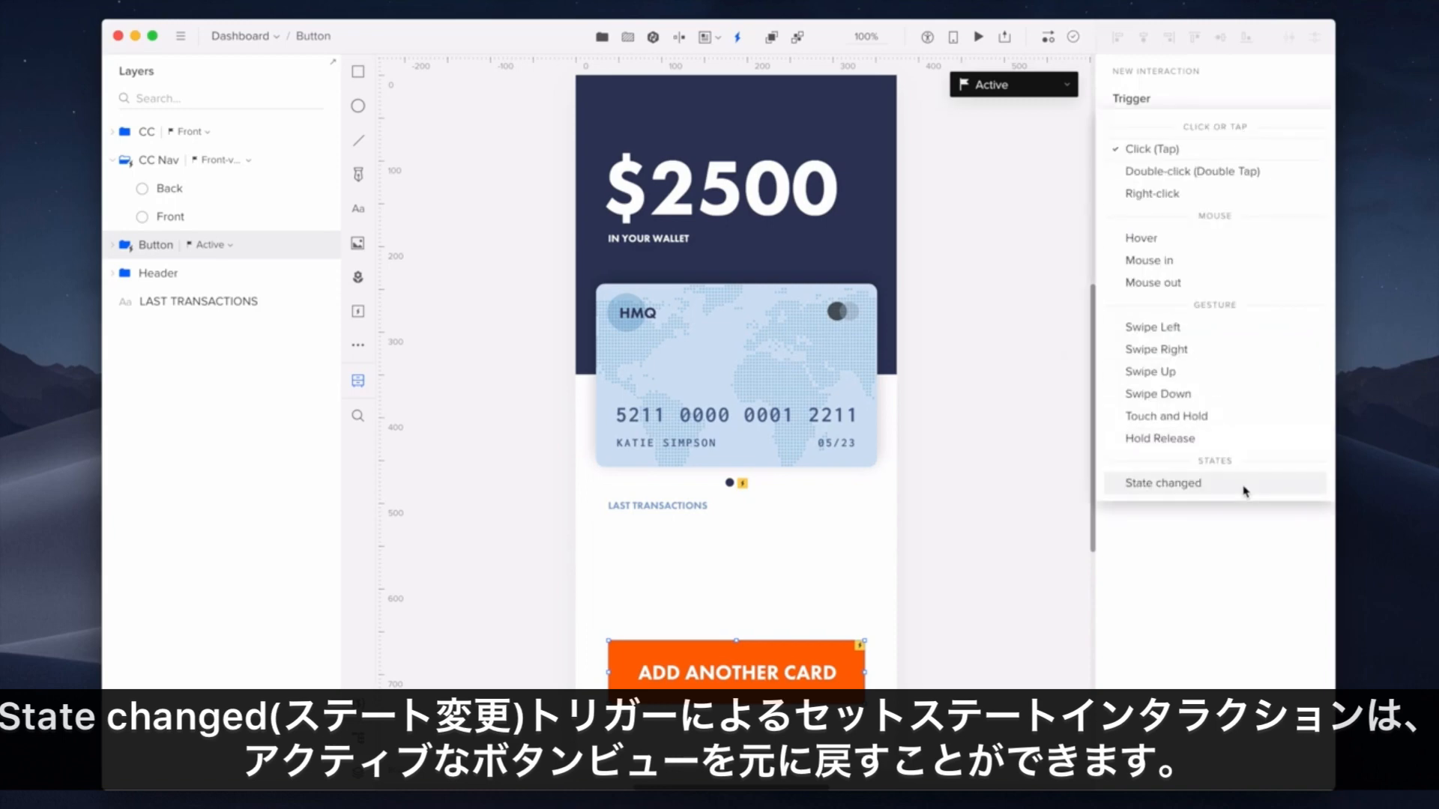
left_click(1244, 485)
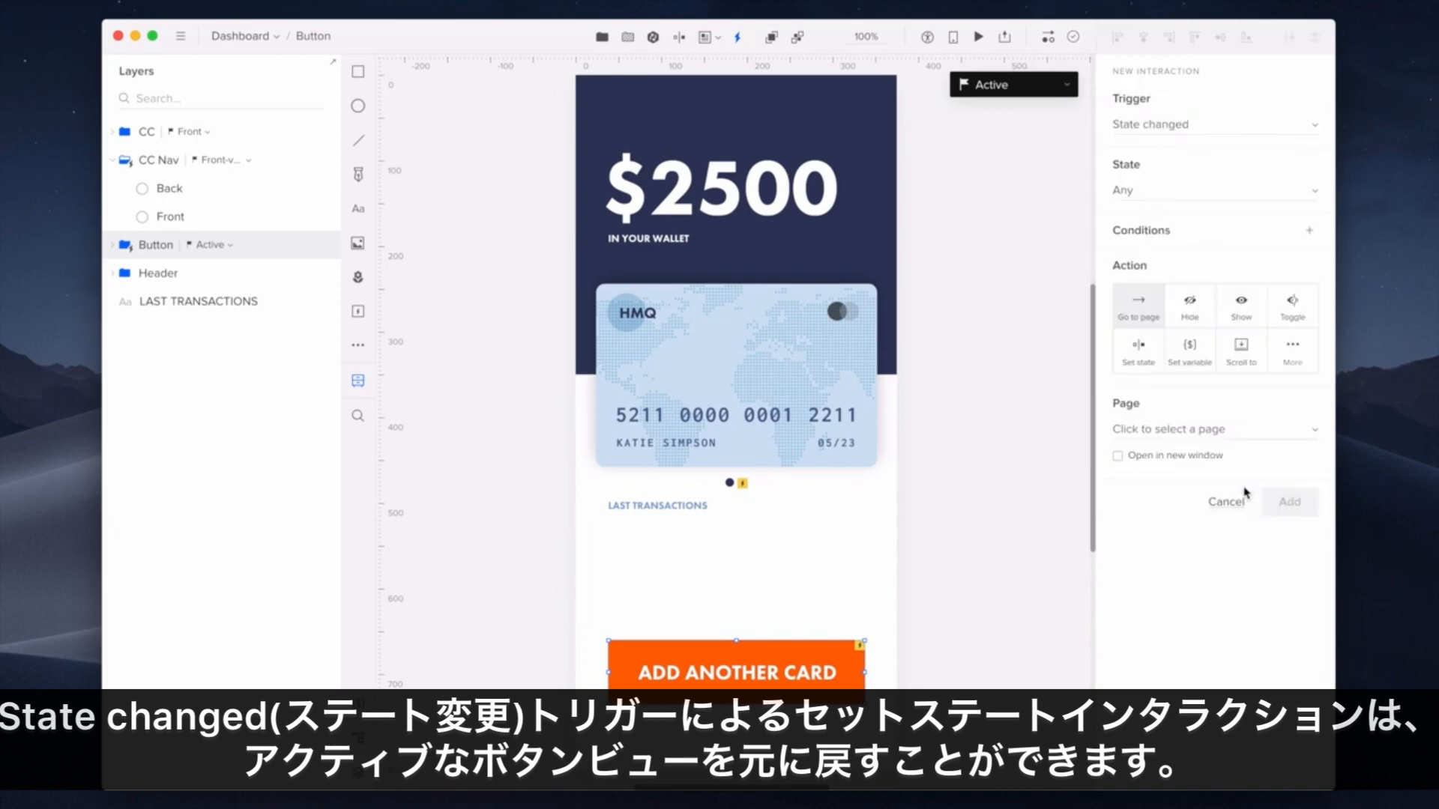
left_click(1160, 365)
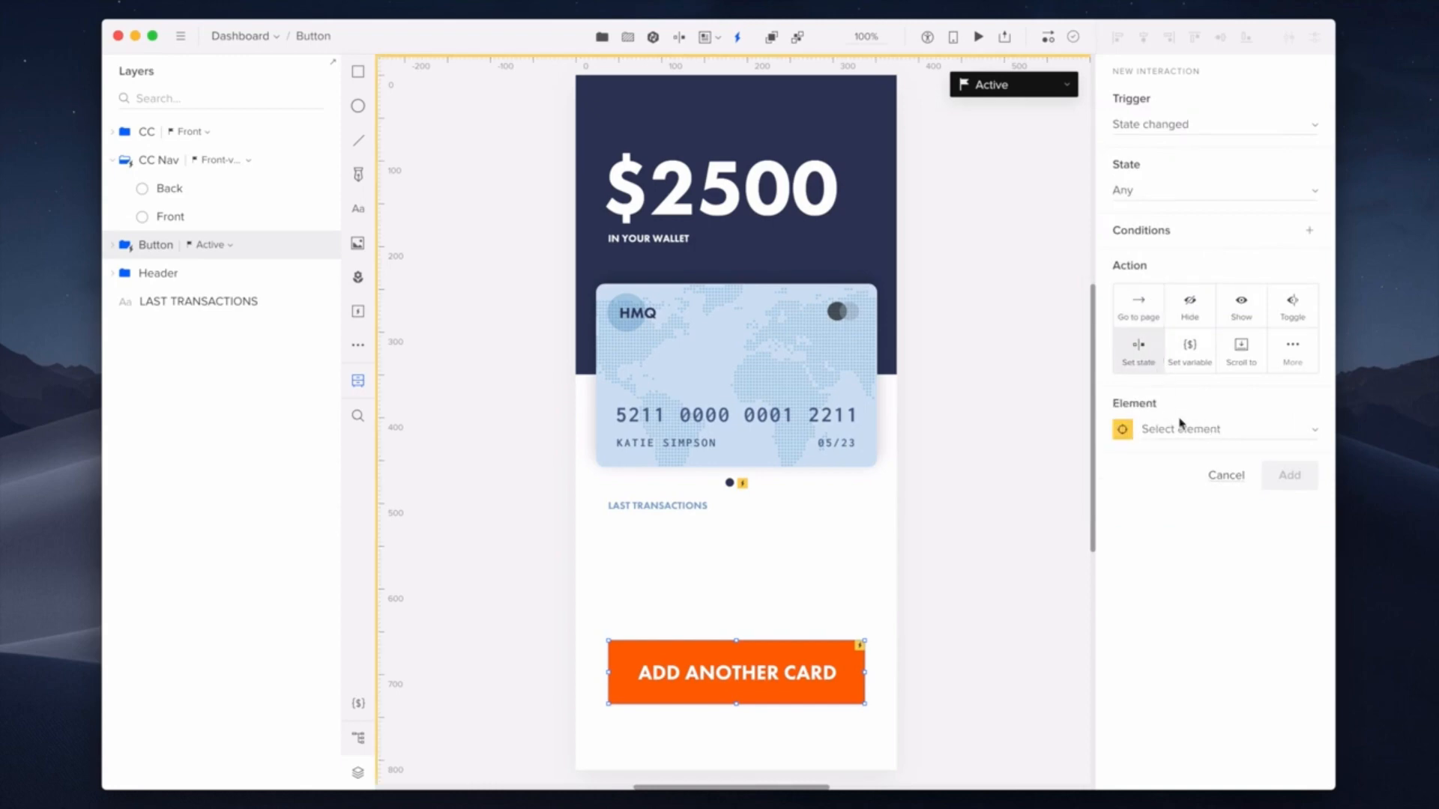
left_click(1181, 424)
left_click(1188, 462)
left_click(1208, 492)
left_click(1207, 497)
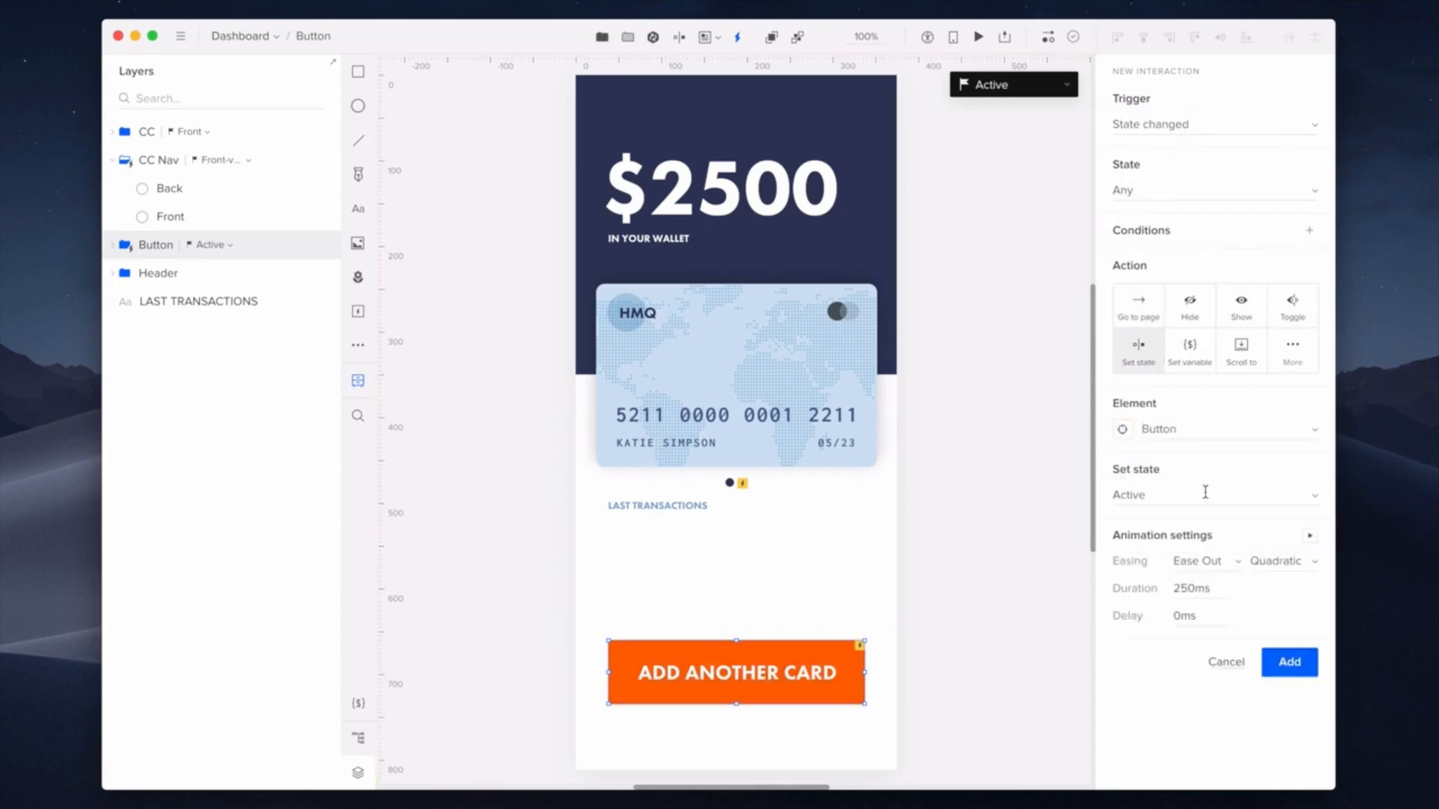
left_click(1208, 587)
type("100")
key("Return")
left_click(1308, 663)
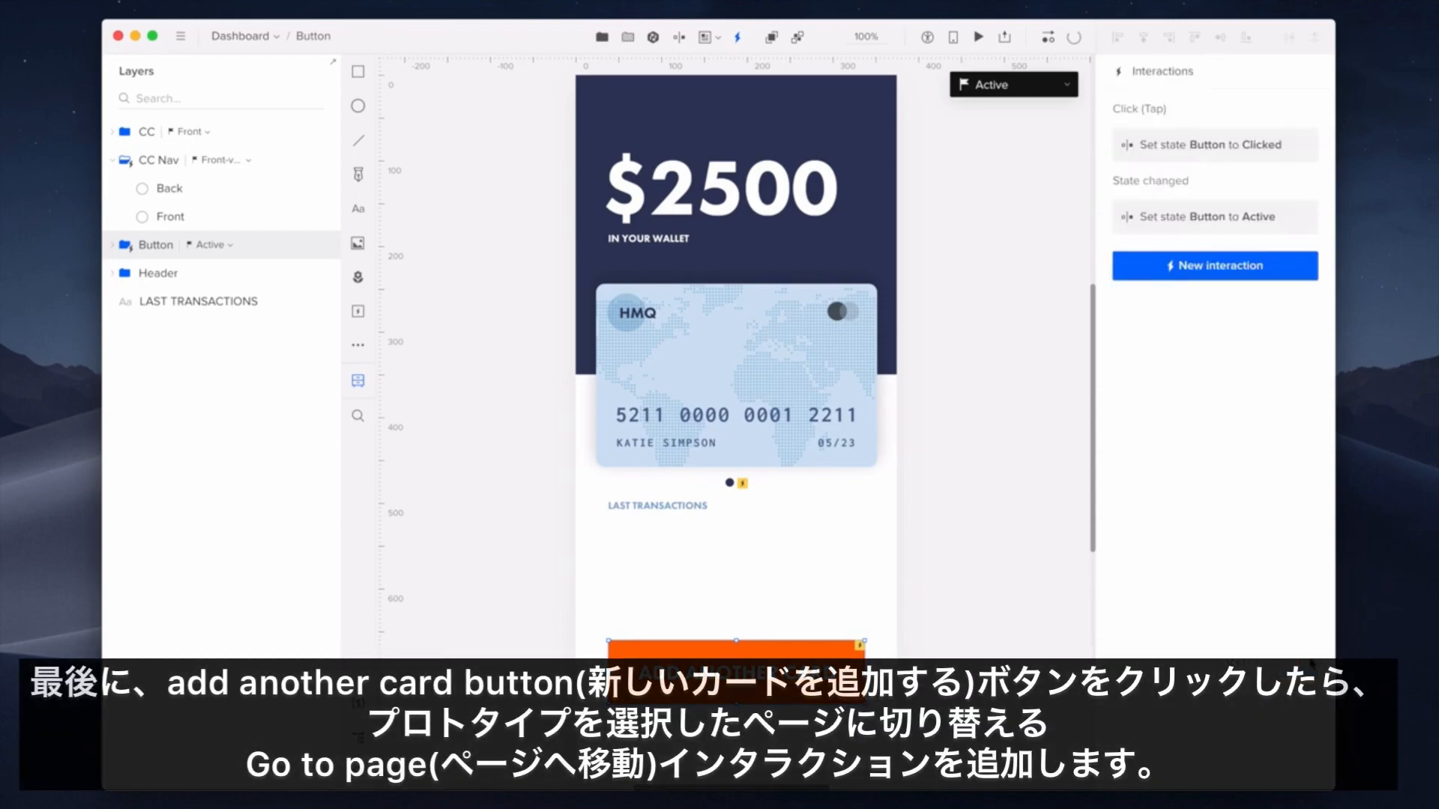
- Draft a Go to page interaction sending the button to Step 2 after a 300ms delay
left_click(1292, 276)
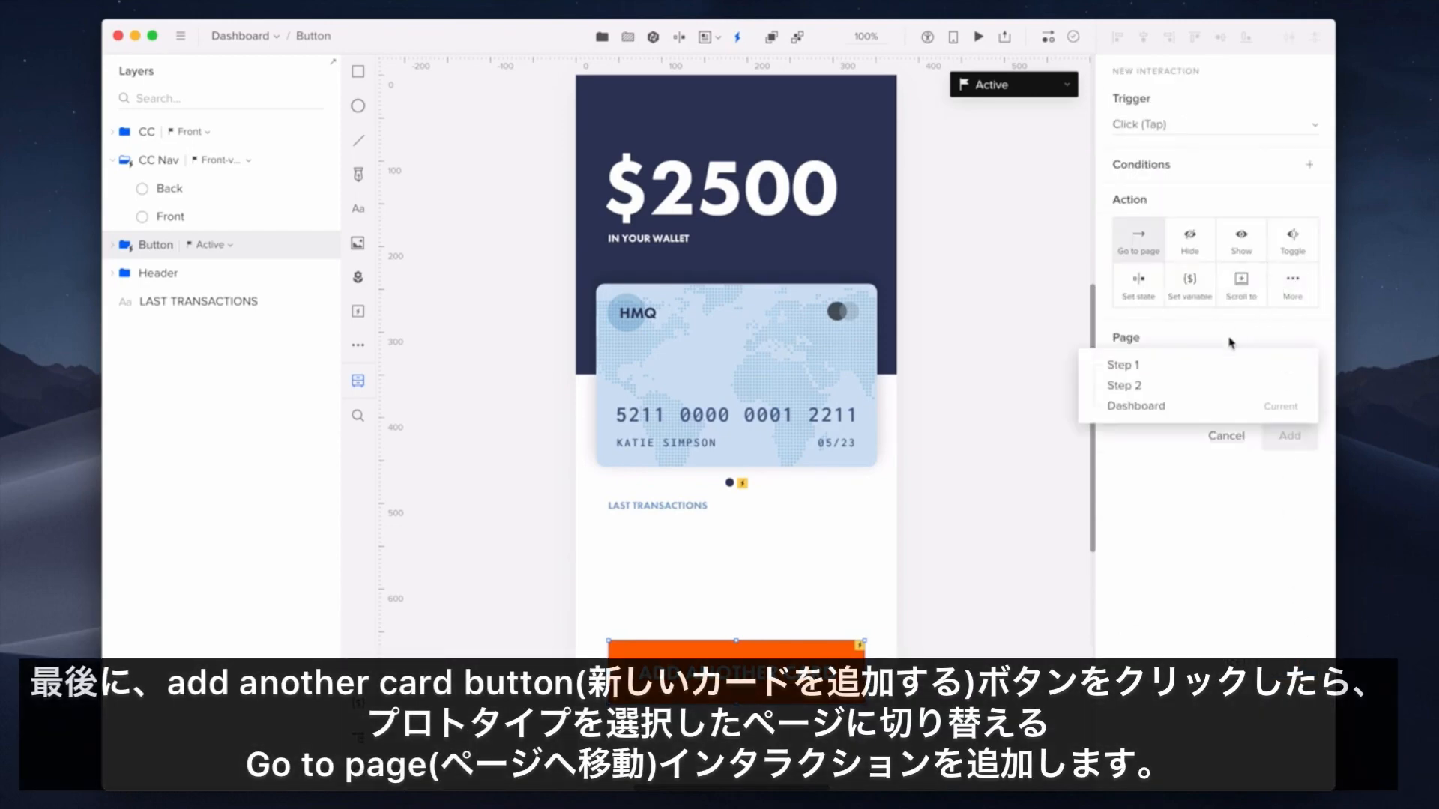
left_click(1214, 386)
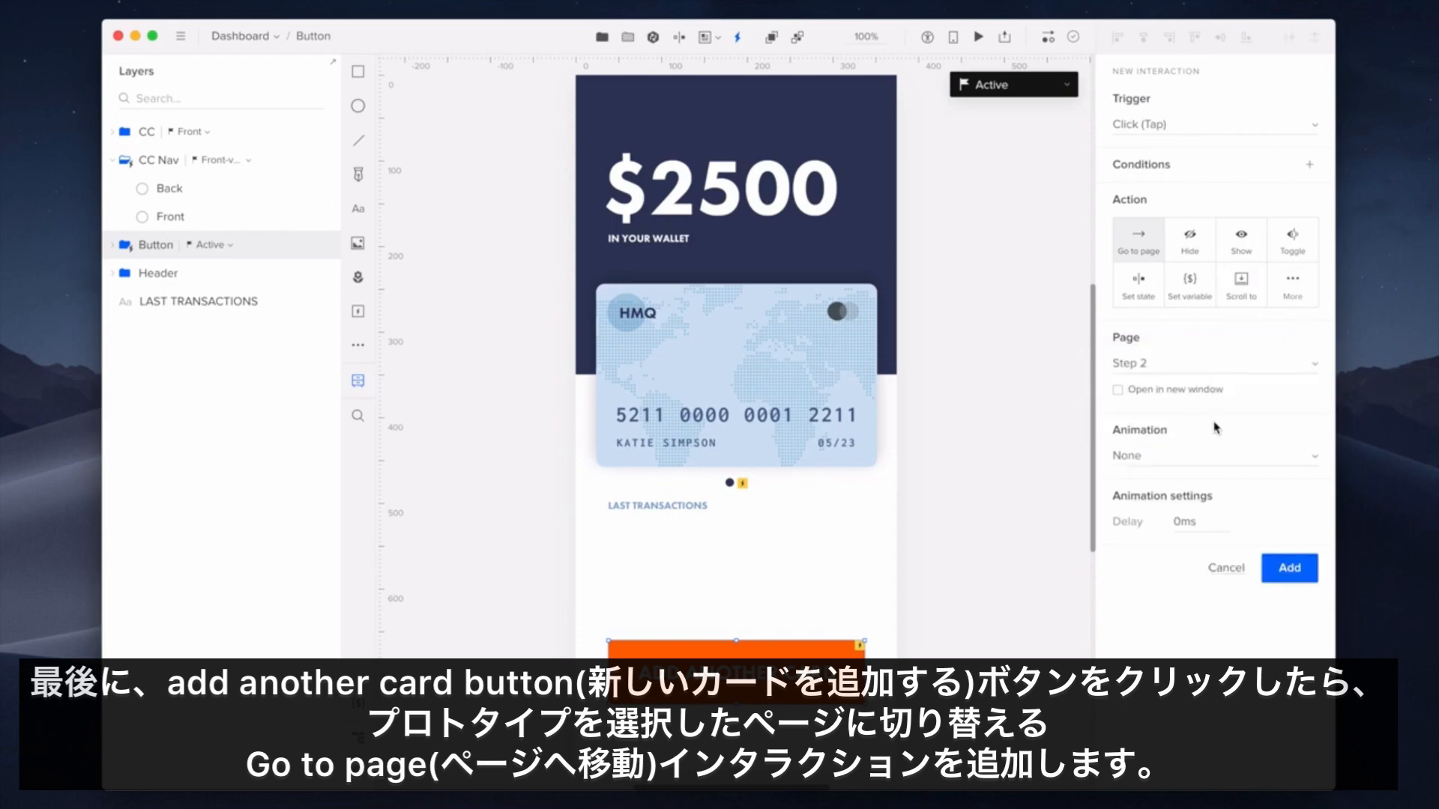
left_click(1214, 521)
type("300")
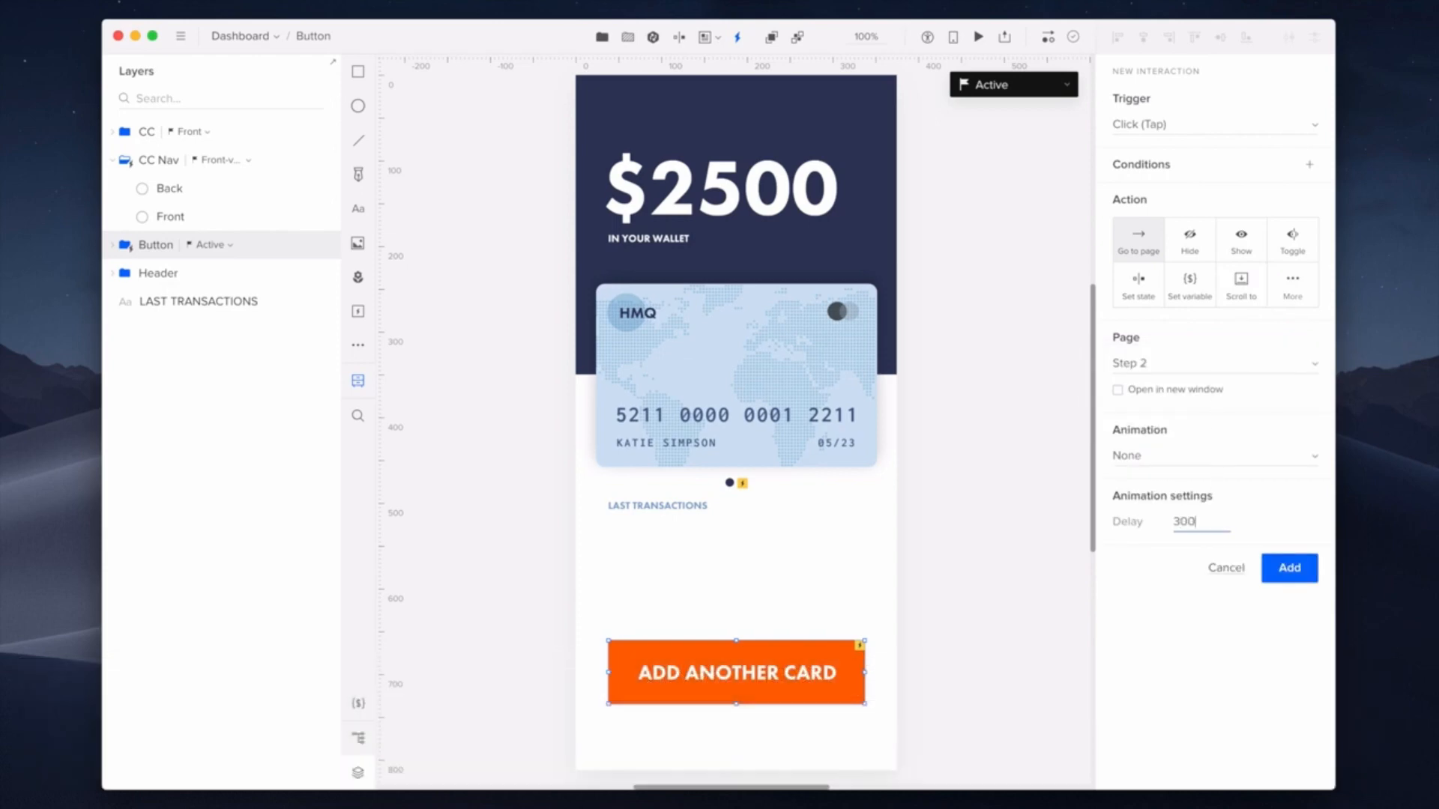
key("Return")
- Add the Step 2 link, then in preview flip the card back and front twice and test ADD ANOTHER CARD
left_click(1289, 568)
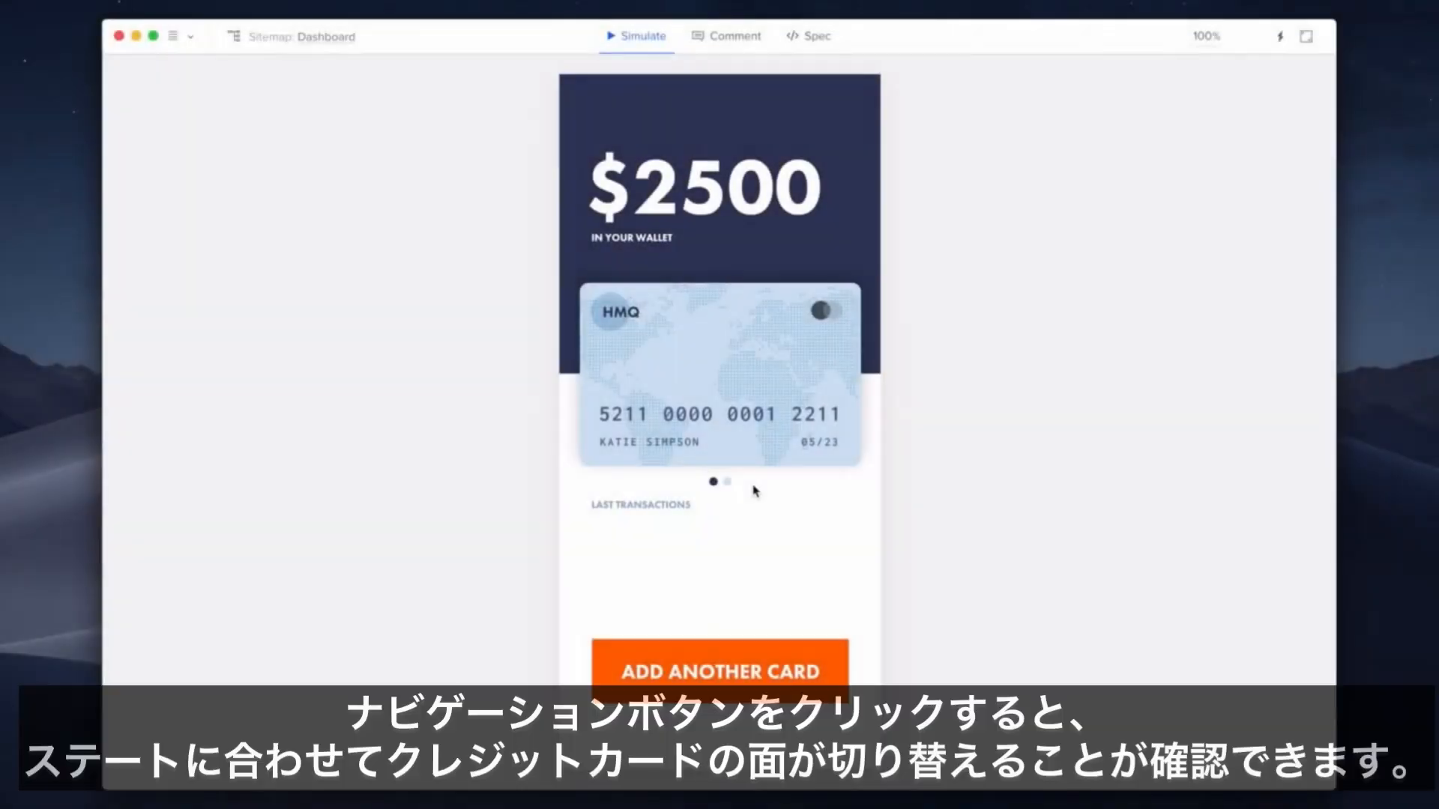
left_click(727, 482)
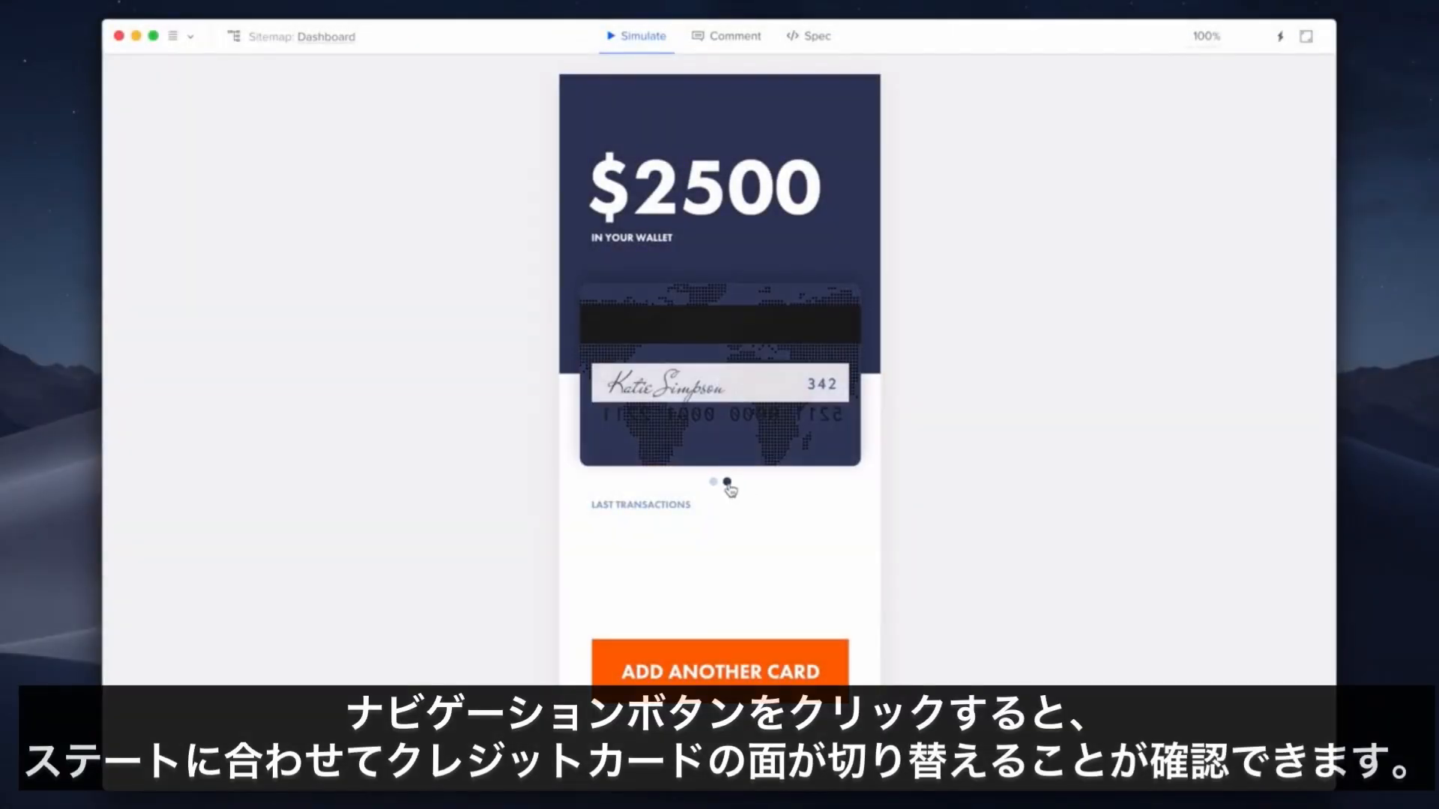
left_click(728, 485)
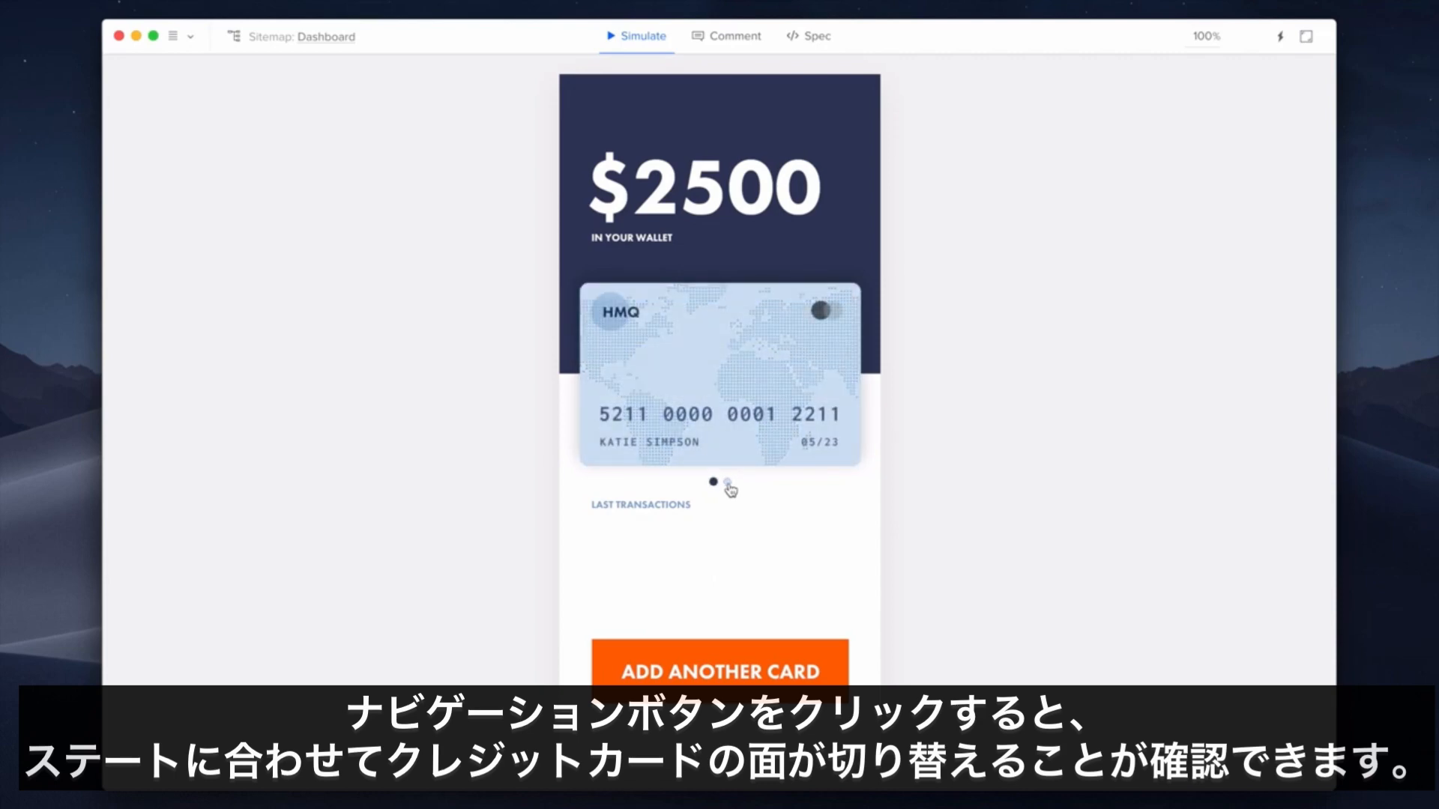
left_click(728, 486)
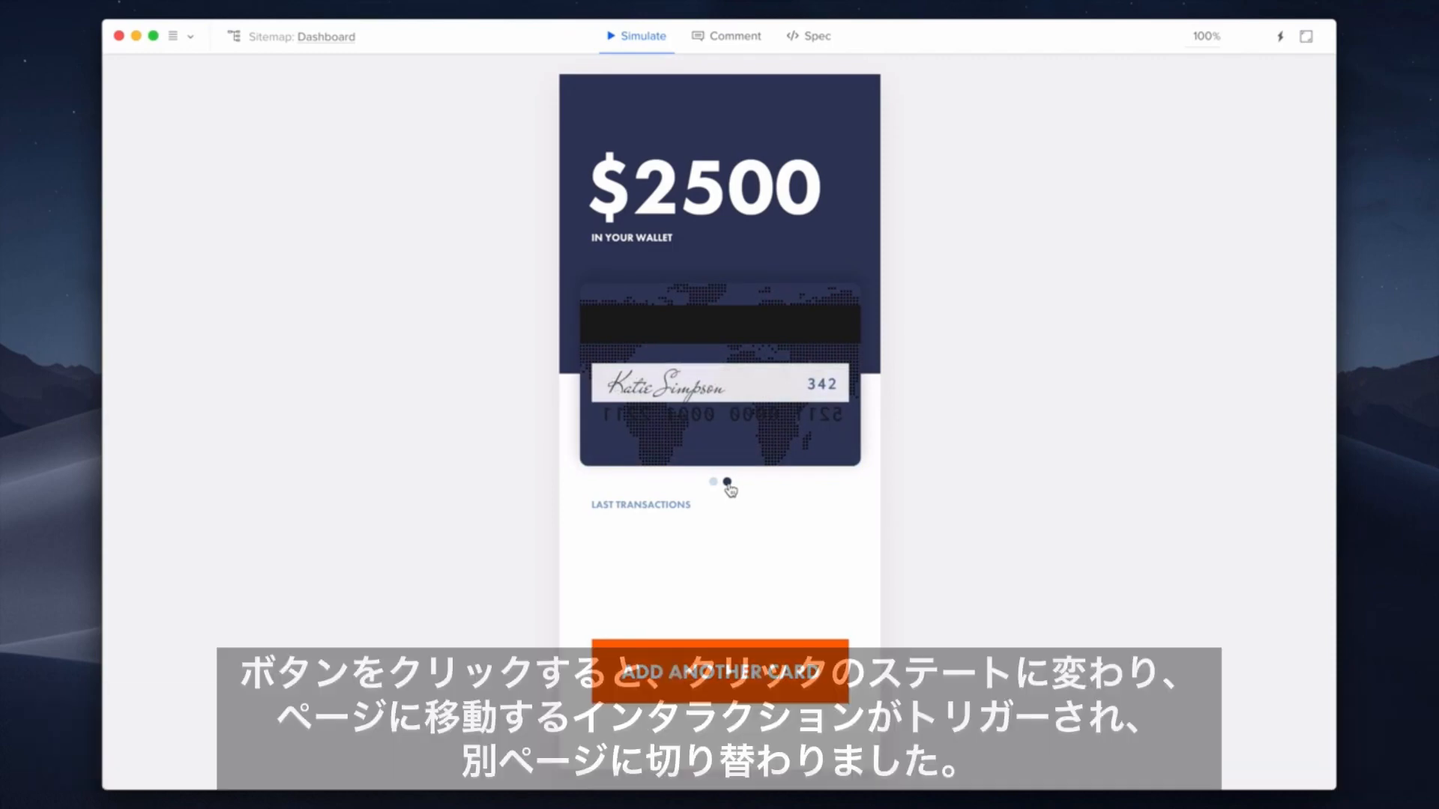
left_click(729, 487)
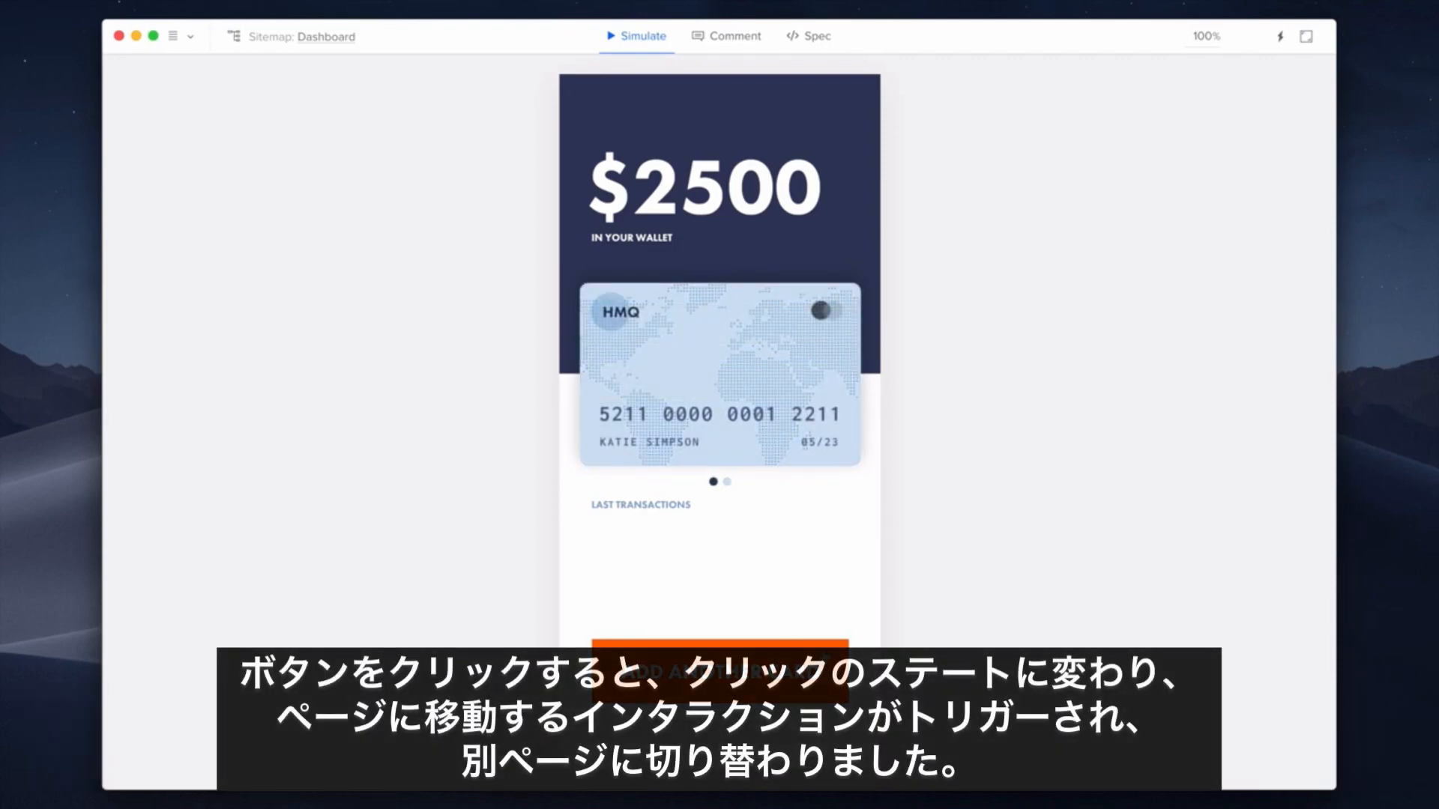
left_click(817, 646)
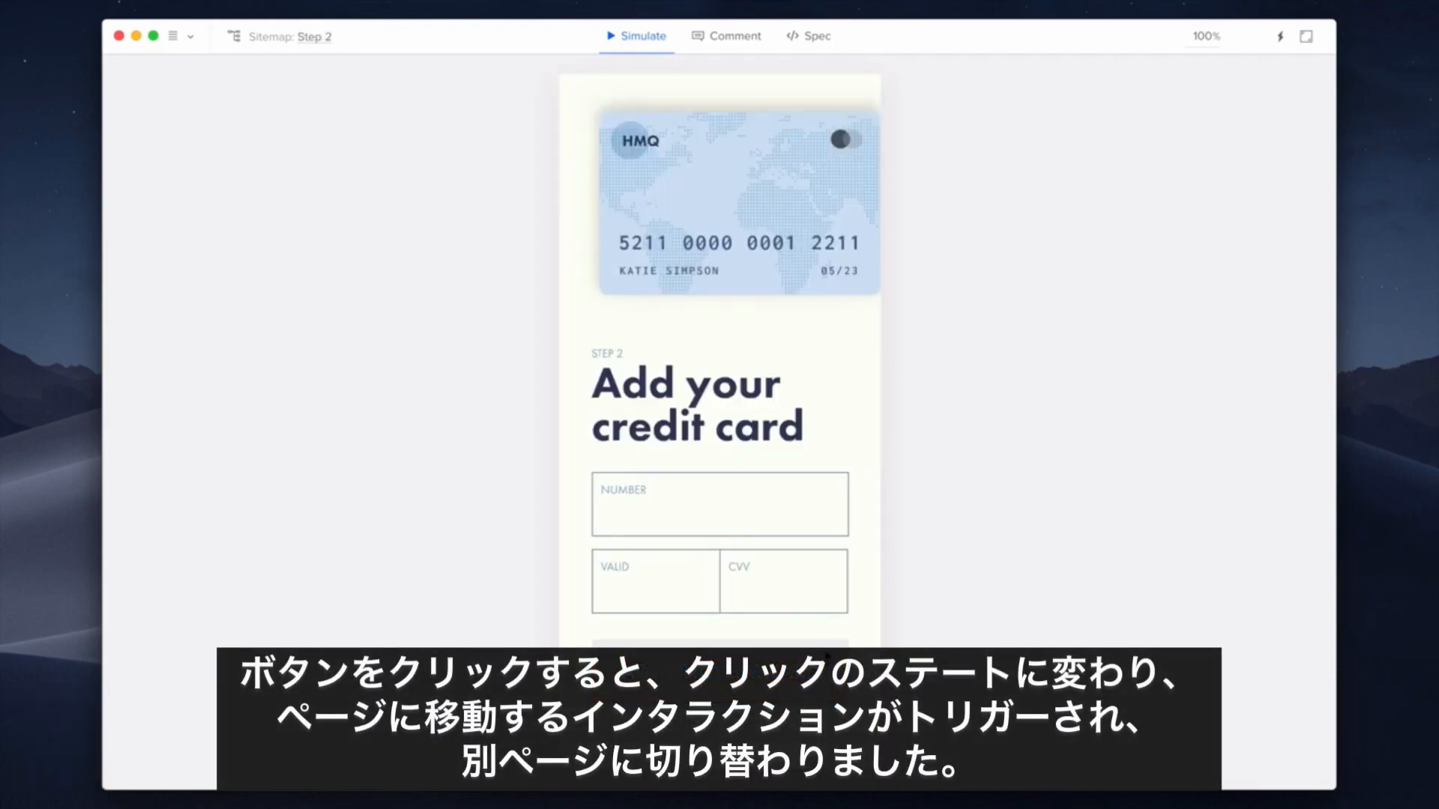